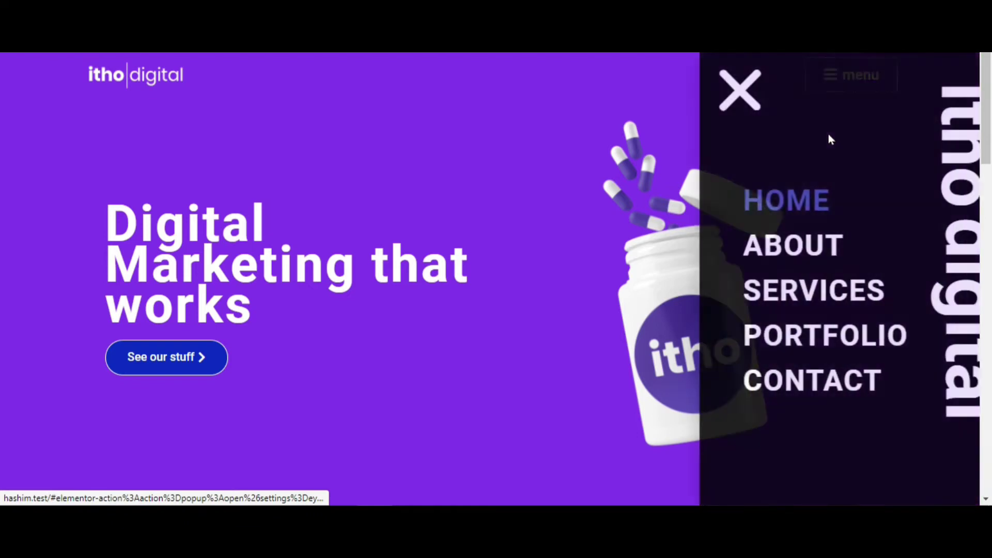
# Examine the homepage sections with the slide-in menu open, and close the menu
pyautogui.scroll(-4, 627, 195)
pyautogui.scroll(-8, 629, 198)
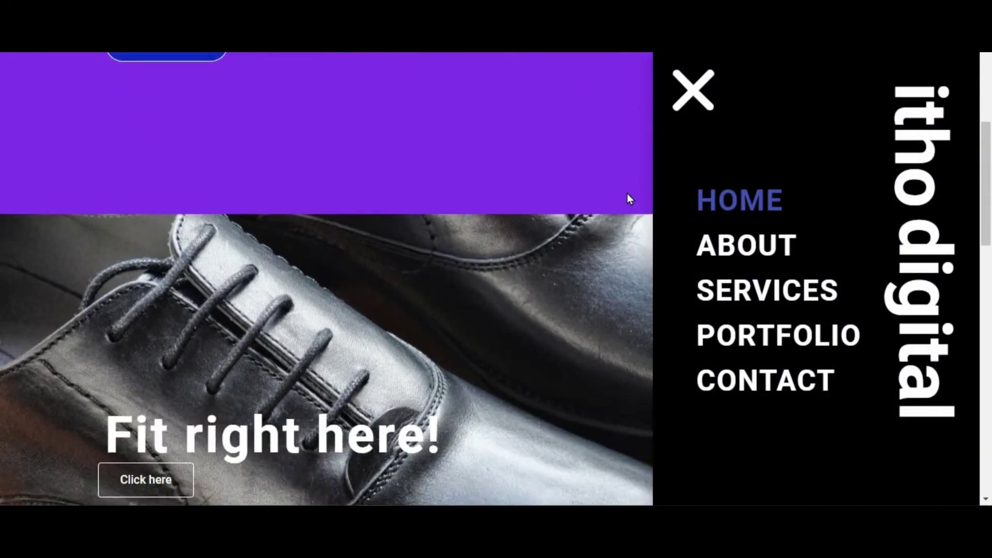
pyautogui.scroll(-4, 628, 197)
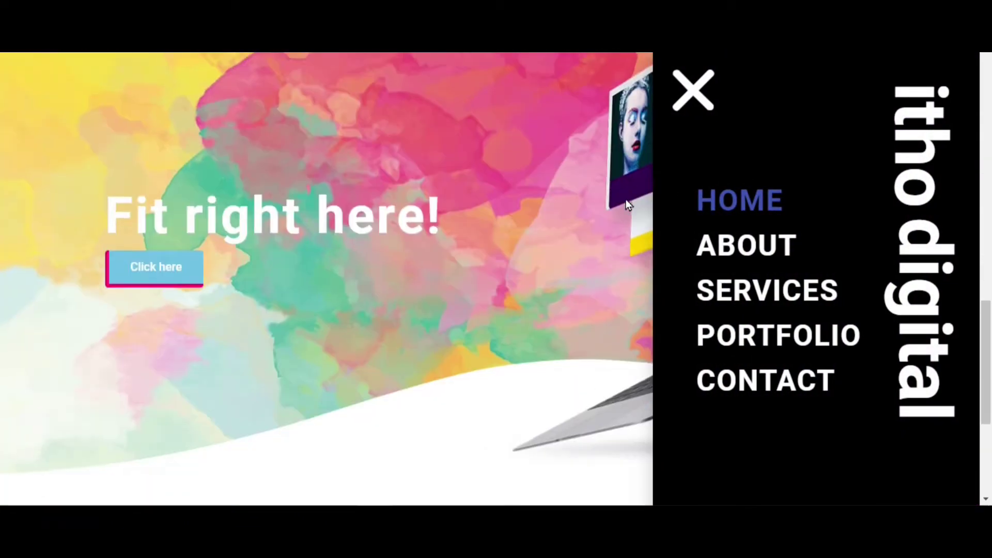
pyautogui.click(692, 101)
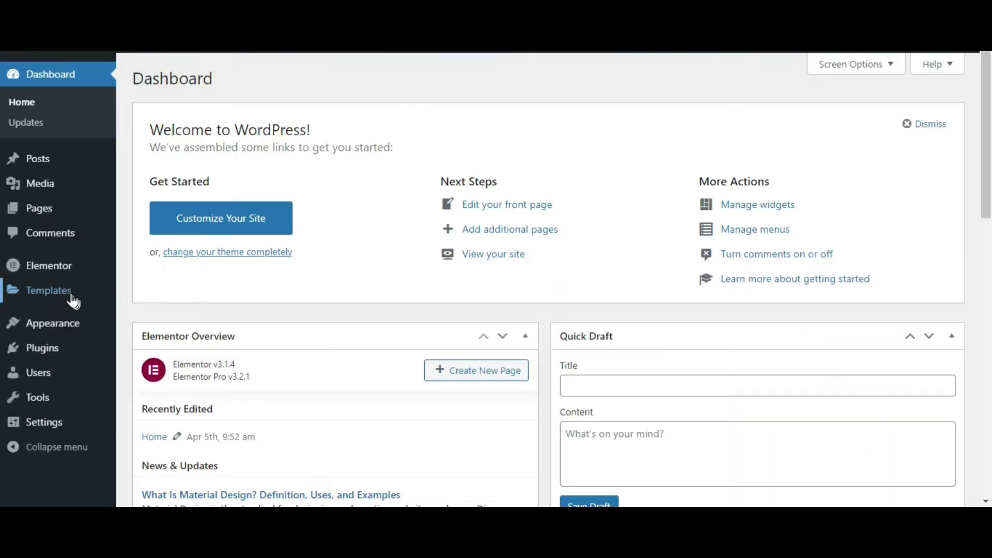
# Switch to the WordPress dashboard and create a new header template in the Theme Builder, dismissing the block library
pyautogui.moveTo(73, 302)
pyautogui.click(143, 338)
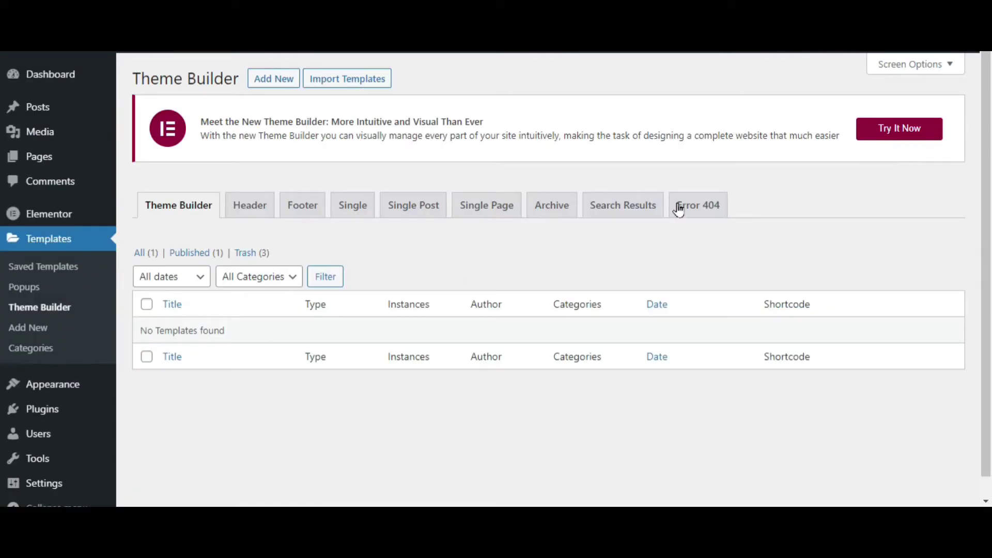
pyautogui.click(897, 131)
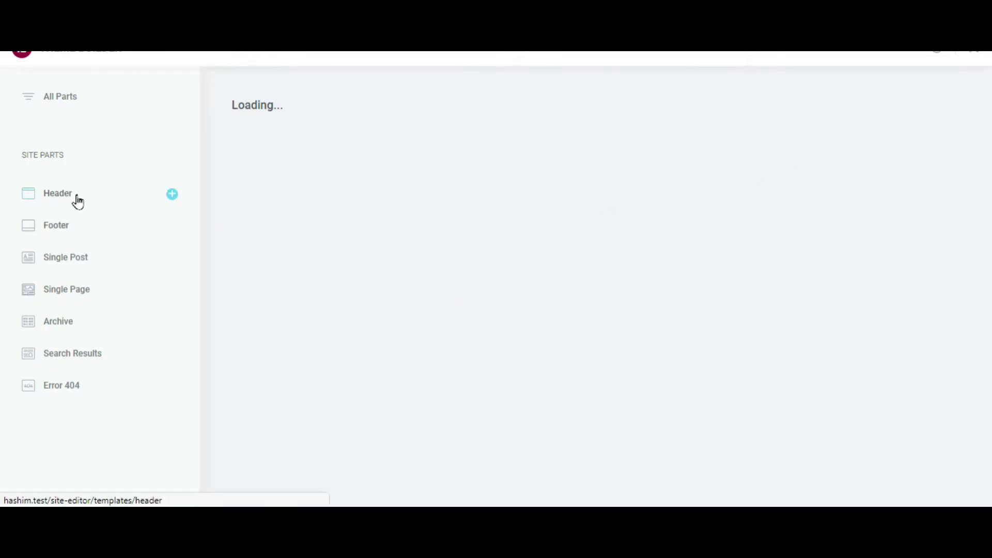
pyautogui.click(75, 199)
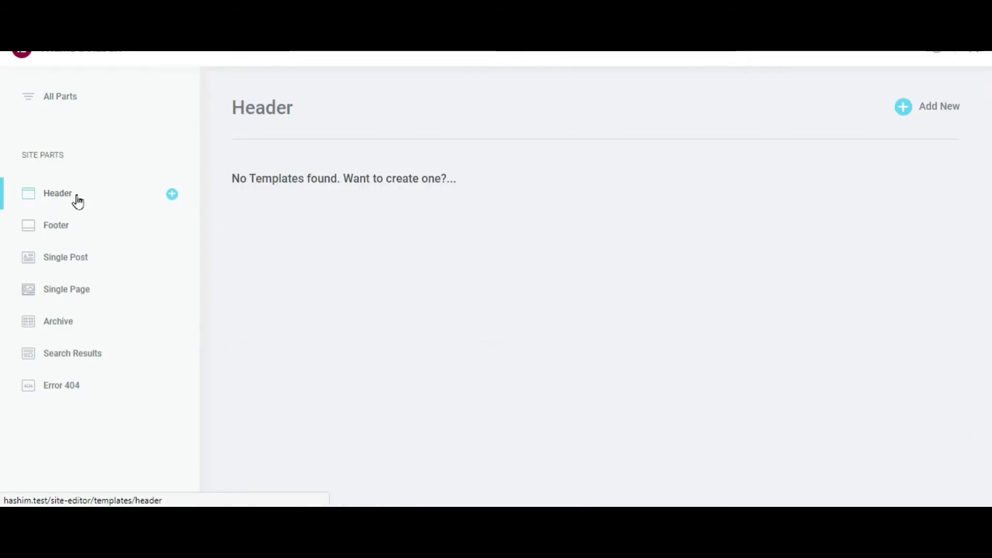
pyautogui.click(916, 110)
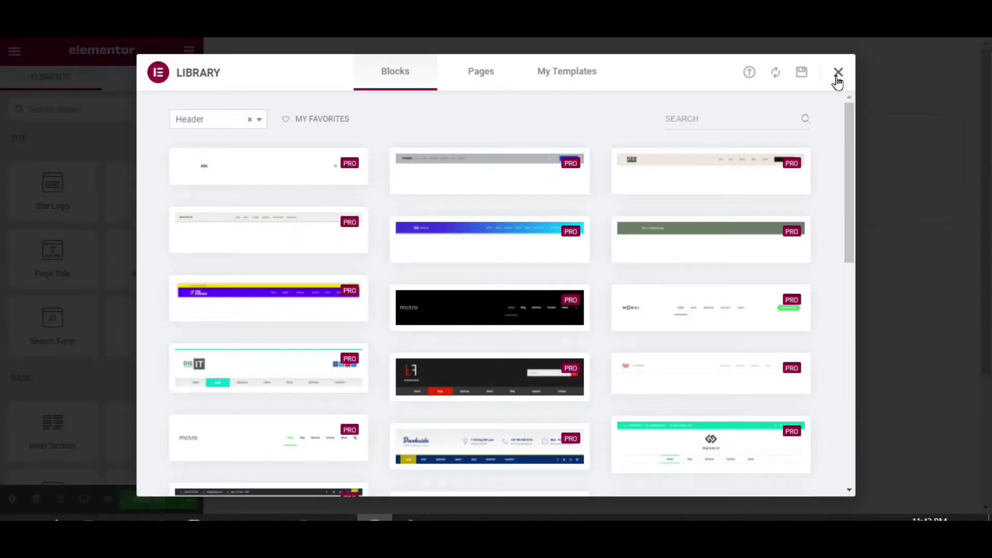
pyautogui.click(838, 73)
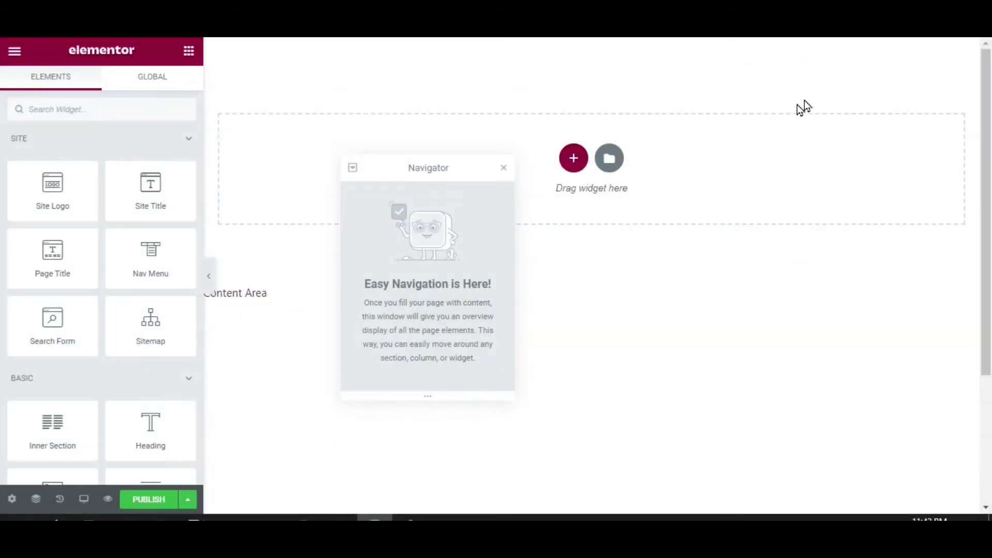
# Add a section with three equal columns to the header, moving the Navigator out of the way
pyautogui.moveTo(422, 176); pyautogui.dragTo(754, 249)
pyautogui.click(574, 164)
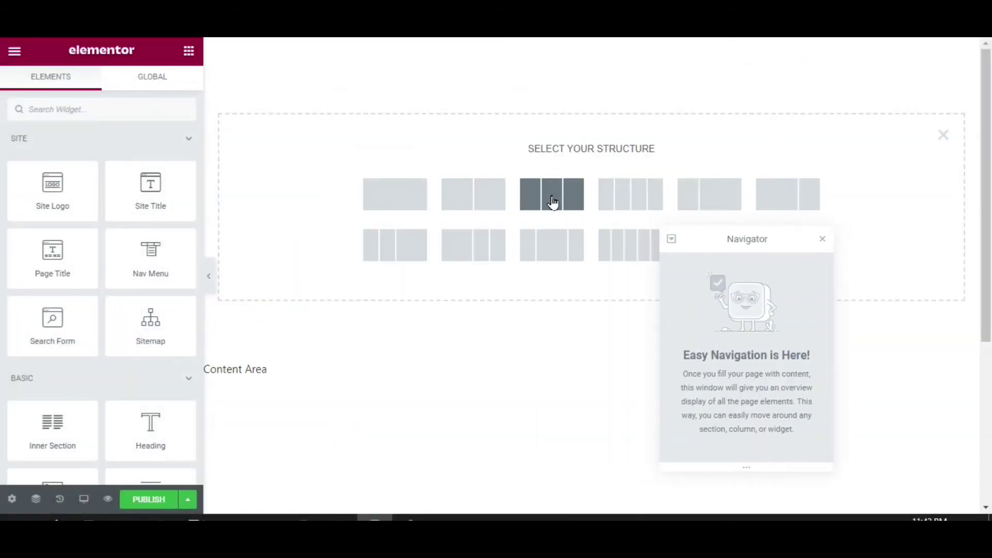
pyautogui.click(551, 199)
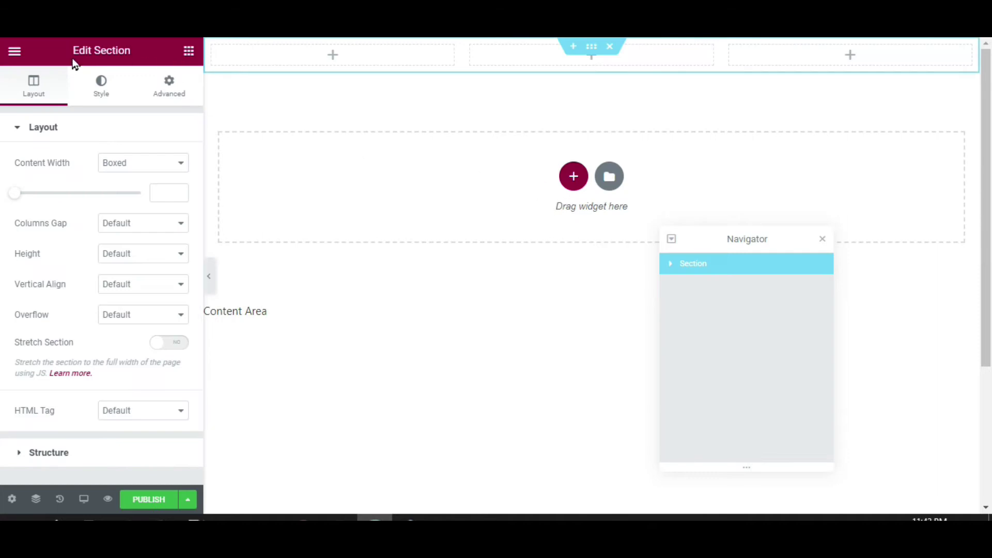
# Set the site logo to itho-digital.png in the site identity settings, save the update and return to the header
pyautogui.click(15, 51)
pyautogui.click(54, 123)
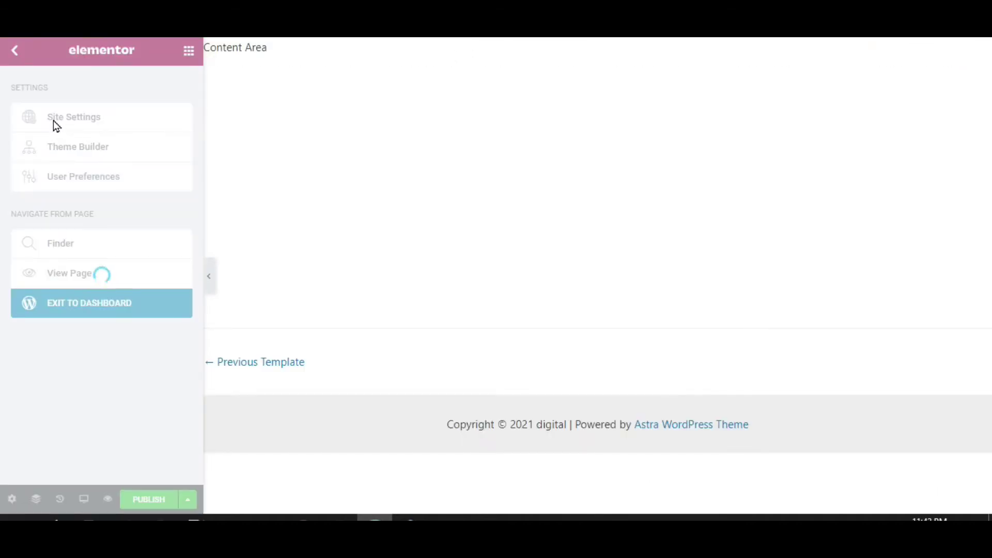
pyautogui.click(81, 363)
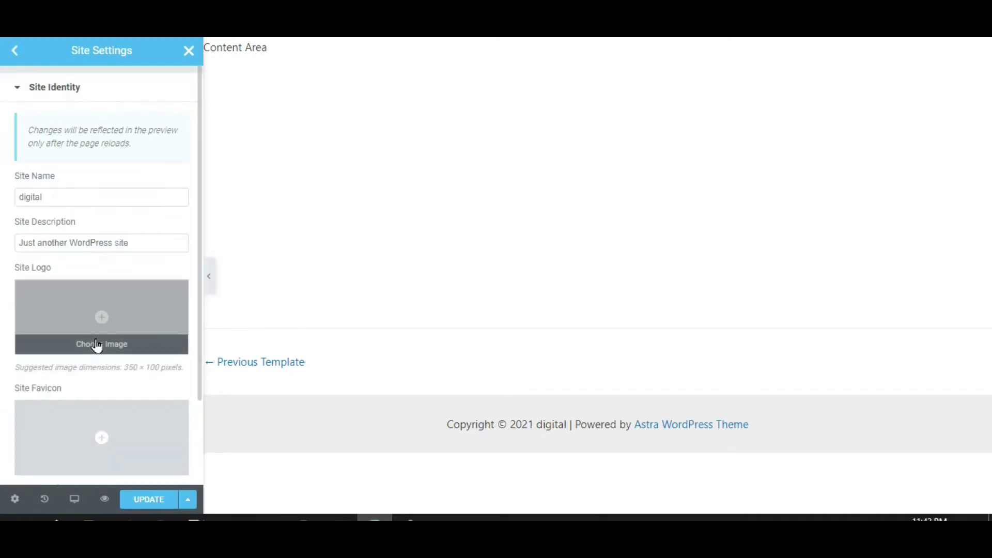
pyautogui.click(96, 346)
pyautogui.click(96, 214)
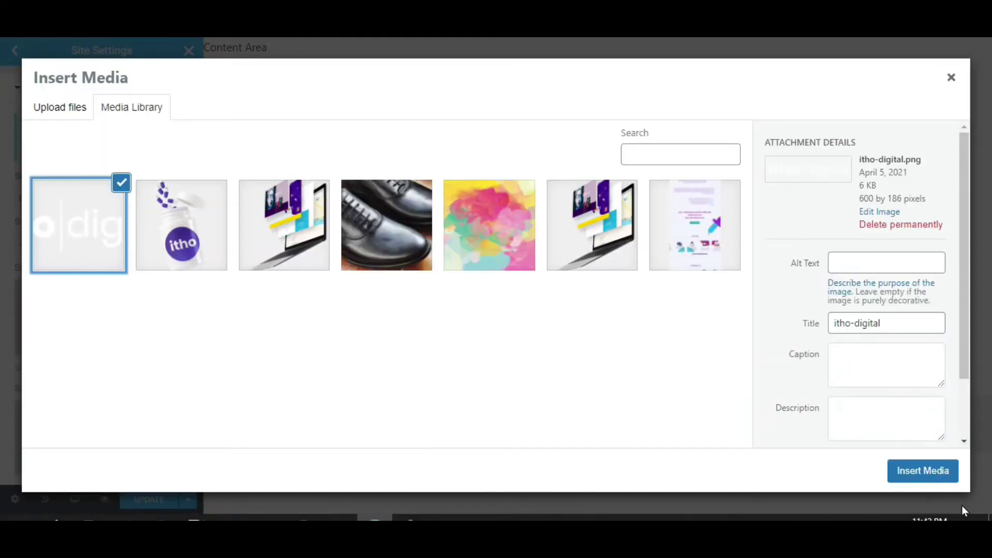
pyautogui.click(923, 472)
pyautogui.click(166, 504)
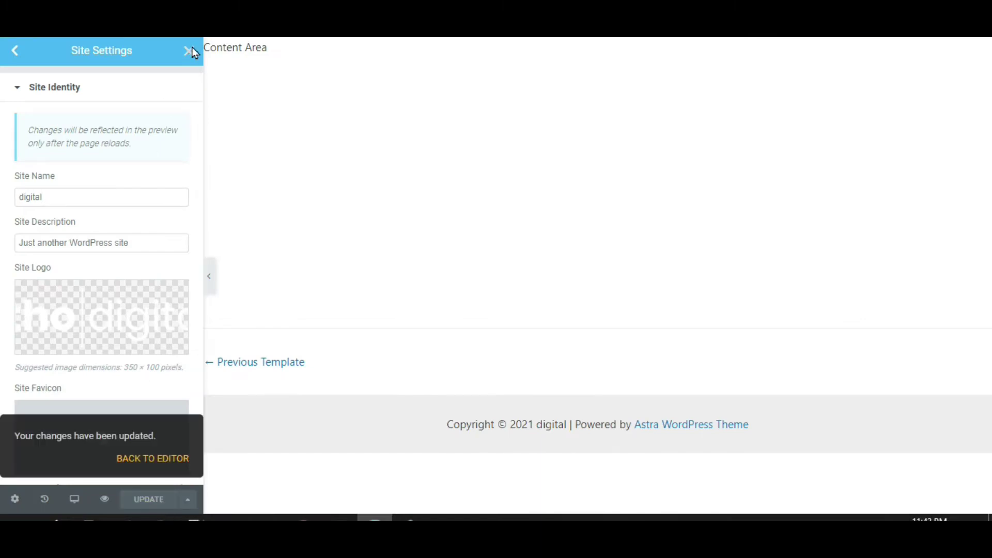
pyautogui.click(189, 50)
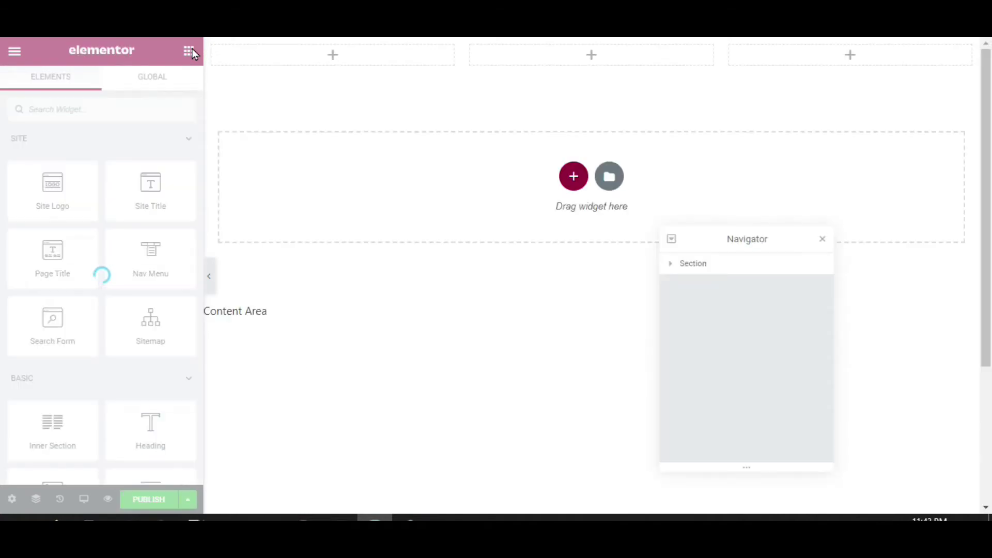
# Place a Site Logo widget in the header's first column and set its width to 40%
pyautogui.moveTo(134, 184); pyautogui.dragTo(370, 58)
pyautogui.click(101, 95)
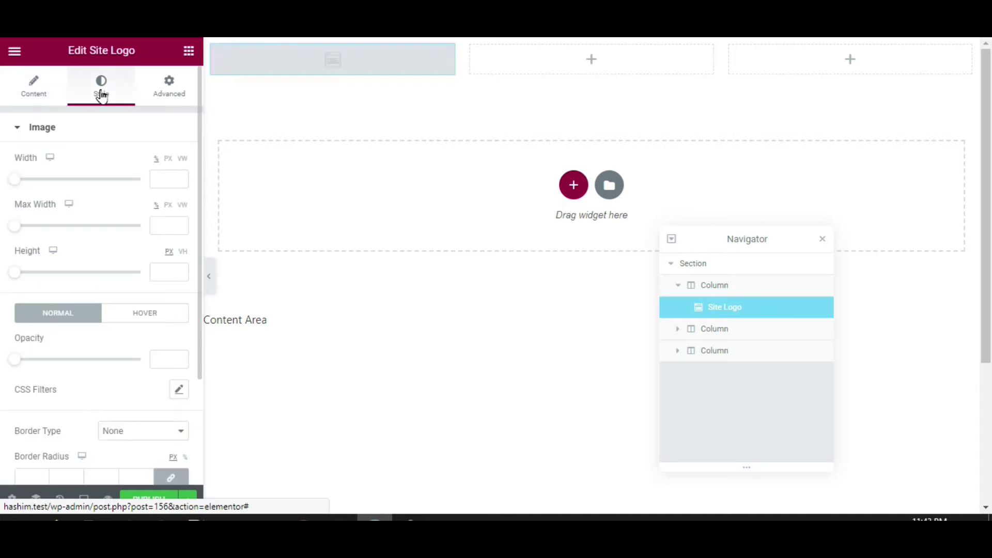
pyautogui.click(166, 184)
pyautogui.write('40')
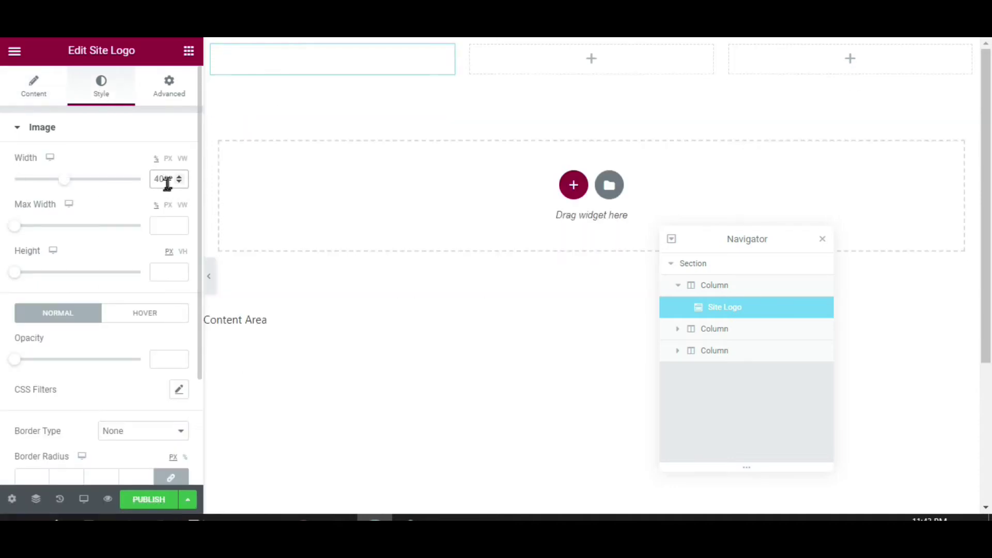
# Place a Button widget in the header's third column and change its text to "menu"
pyautogui.click(189, 54)
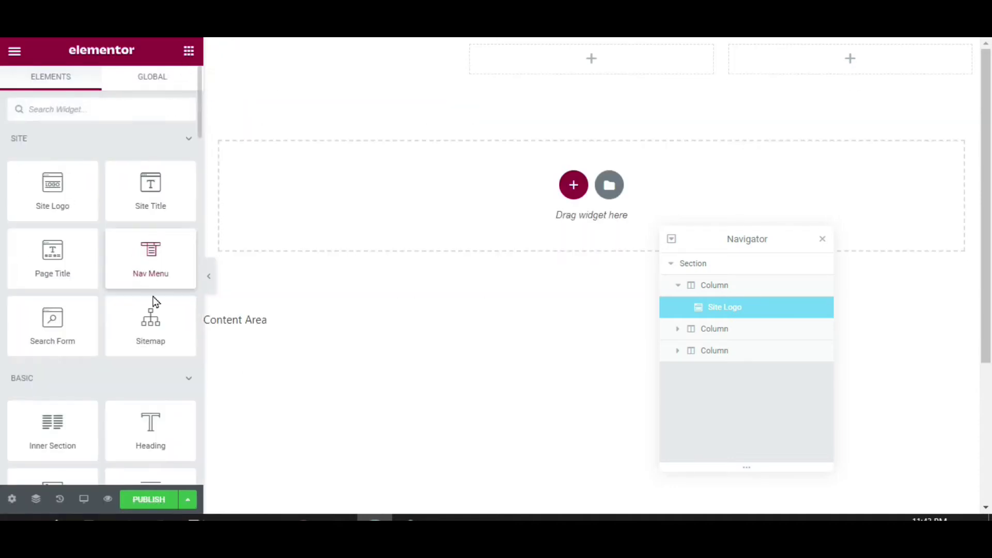
pyautogui.scroll(-4, 150, 367)
pyautogui.moveTo(109, 337); pyautogui.dragTo(841, 67)
pyautogui.moveTo(141, 194); pyautogui.dragTo(100, 202)
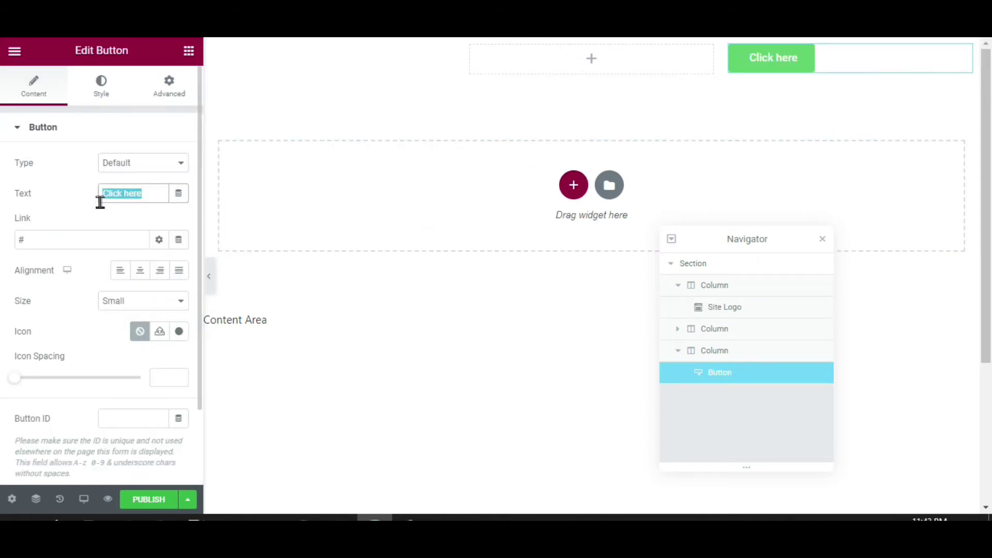
pyautogui.write('menu')
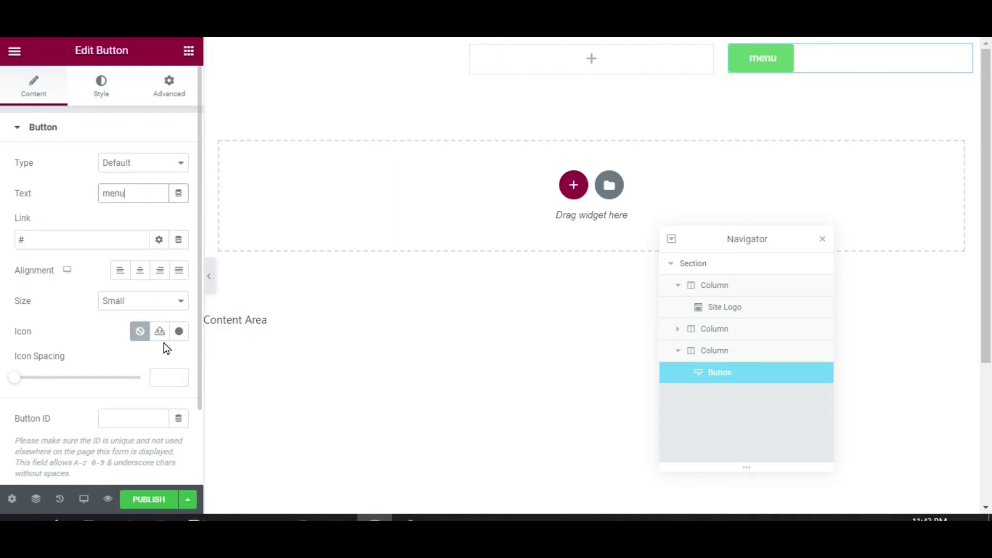
# Give the menu button the Bars icon from the icon library and set the icon spacing to 8
pyautogui.click(179, 333)
pyautogui.click(448, 107)
pyautogui.write('bar')
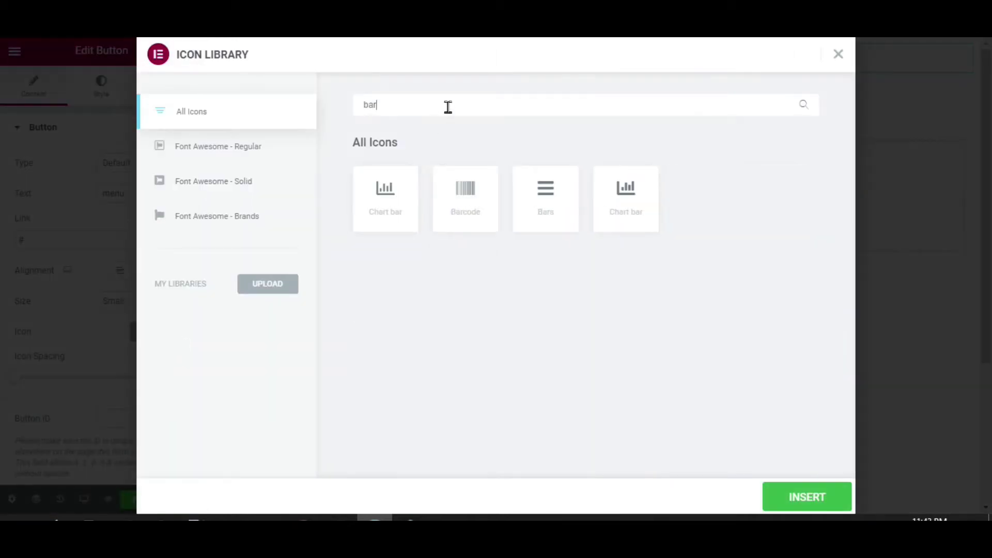
pyautogui.click(550, 203)
pyautogui.click(827, 500)
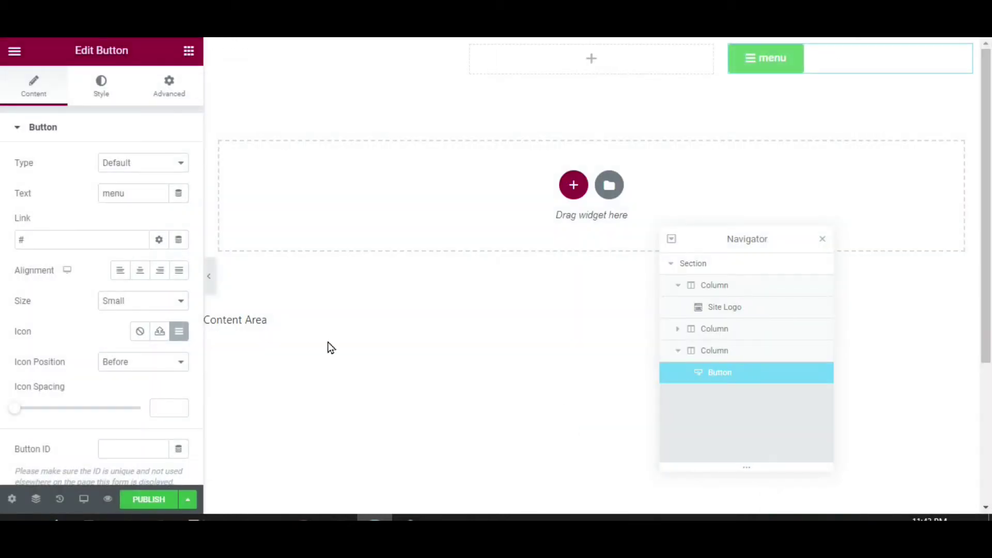
pyautogui.scroll(-2, 148, 401)
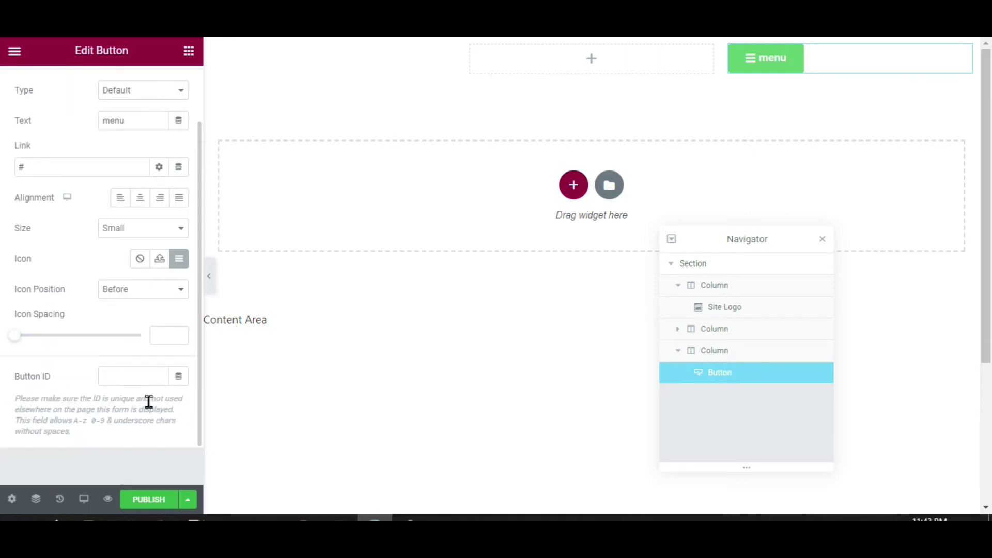
pyautogui.click(170, 333)
pyautogui.write('8')
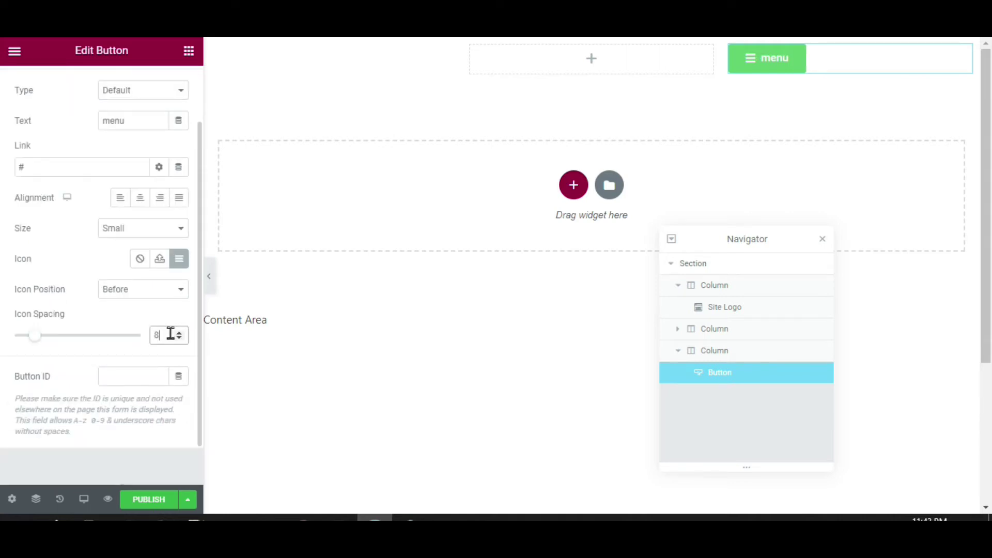
# Make the menu button's background color fully transparent
pyautogui.scroll(3, 139, 329)
pyautogui.click(100, 88)
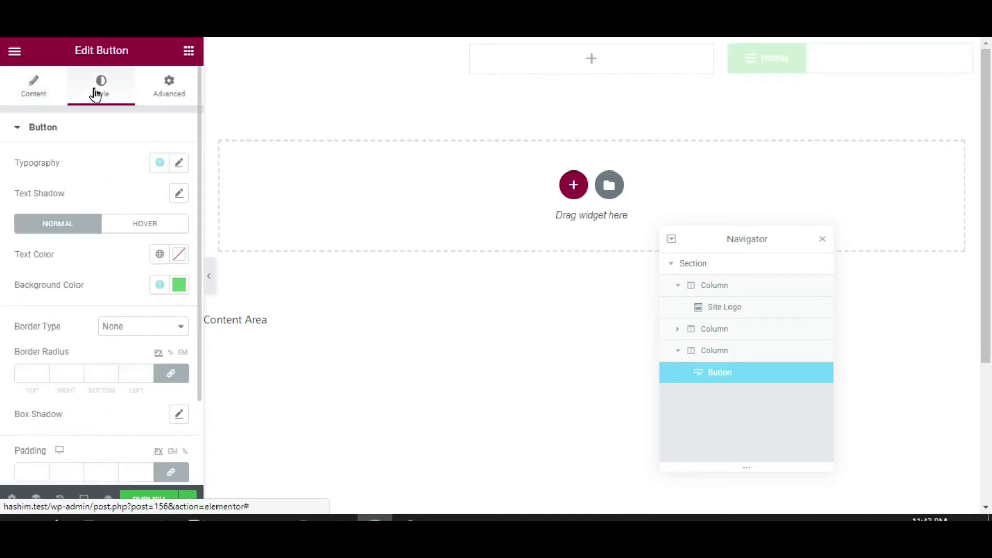
pyautogui.click(176, 290)
pyautogui.moveTo(128, 227); pyautogui.dragTo(83, 248)
pyautogui.click(73, 288)
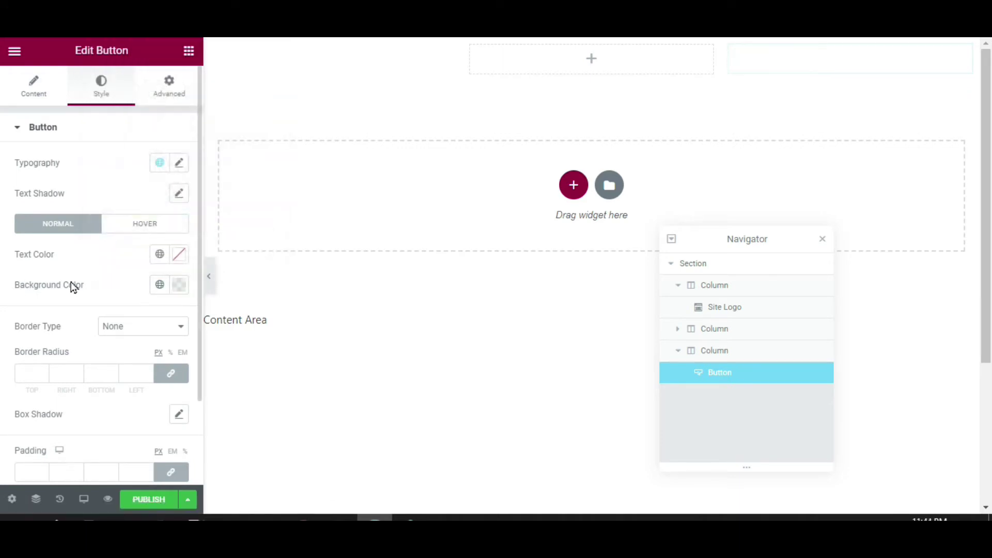
# Set the menu button's typography size to 20 px and align the button to the right of its column
pyautogui.click(33, 87)
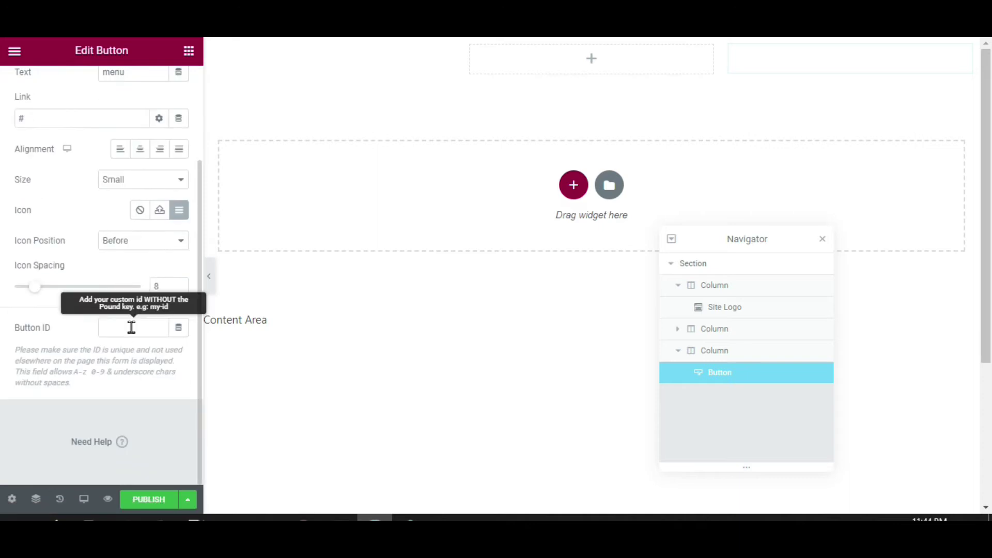
pyautogui.scroll(3, 52, 336)
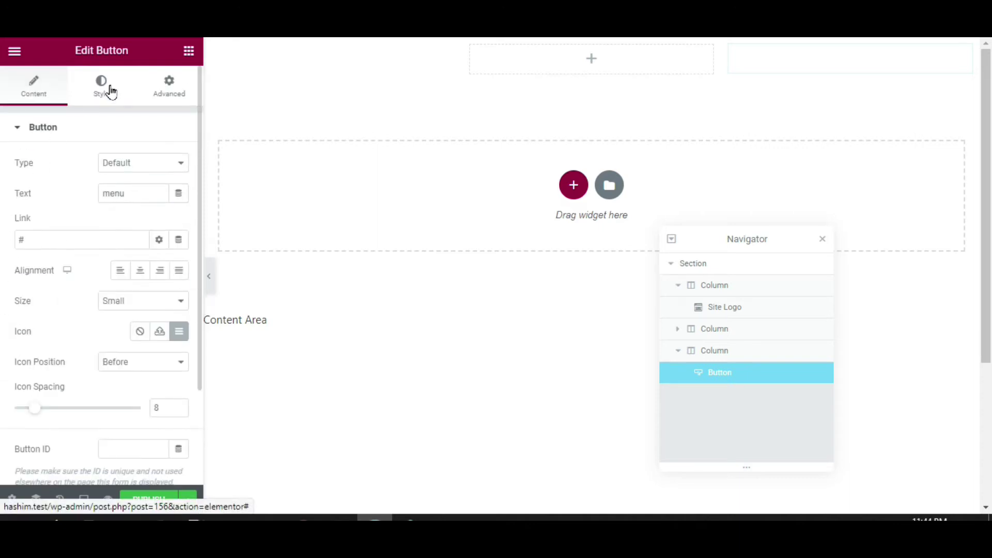
pyautogui.click(102, 95)
pyautogui.scroll(-2, 100, 263)
pyautogui.scroll(2, 100, 269)
pyautogui.click(183, 162)
pyautogui.click(155, 274)
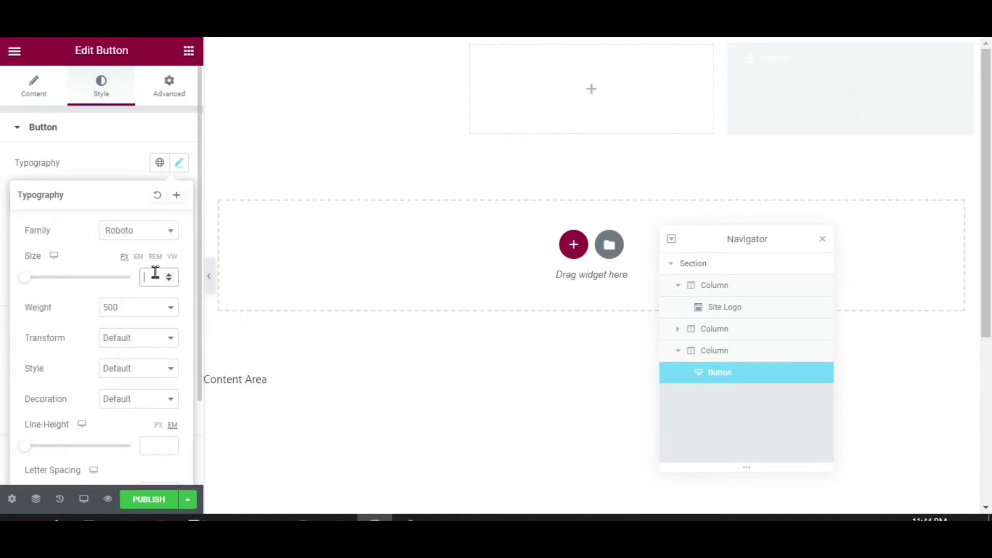
pyautogui.write('20')
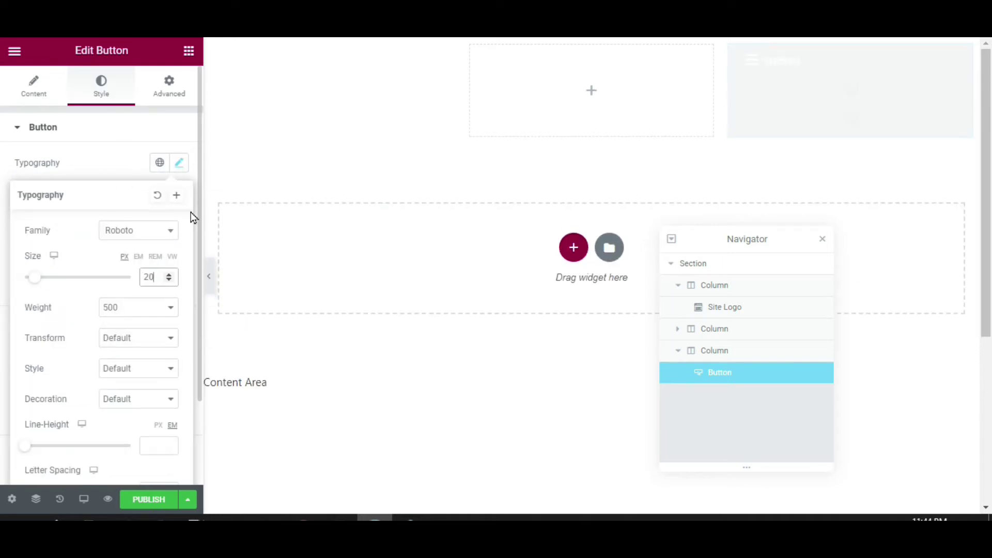
pyautogui.click(178, 167)
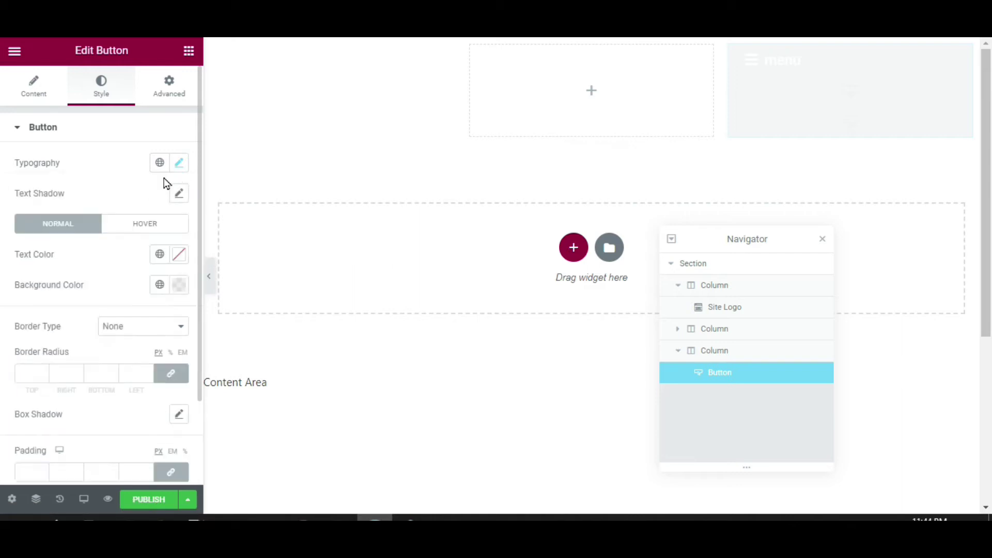
pyautogui.click(33, 91)
pyautogui.click(160, 270)
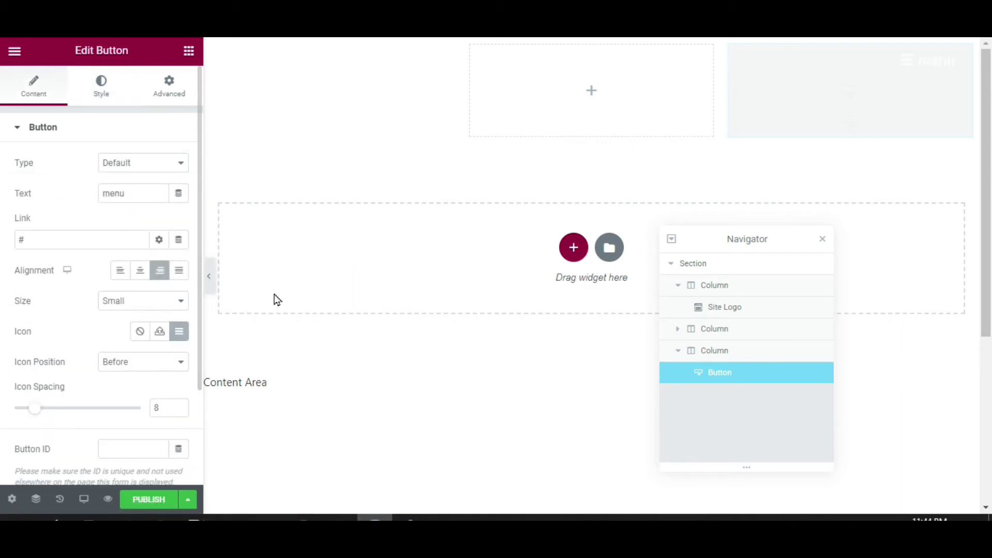
# Give the header section a classic background in the Secondary global color
pyautogui.click(593, 45)
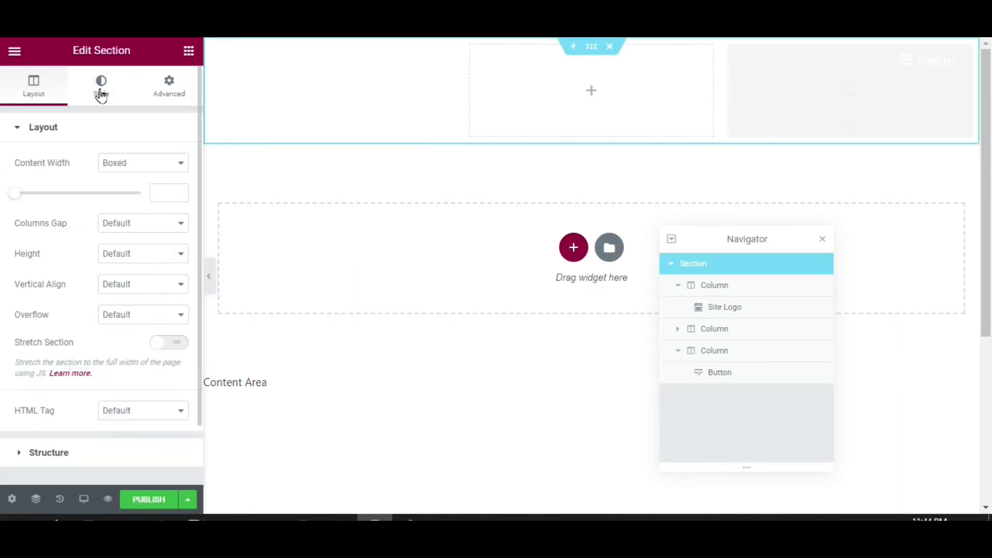
pyautogui.click(101, 96)
pyautogui.click(120, 193)
pyautogui.click(160, 223)
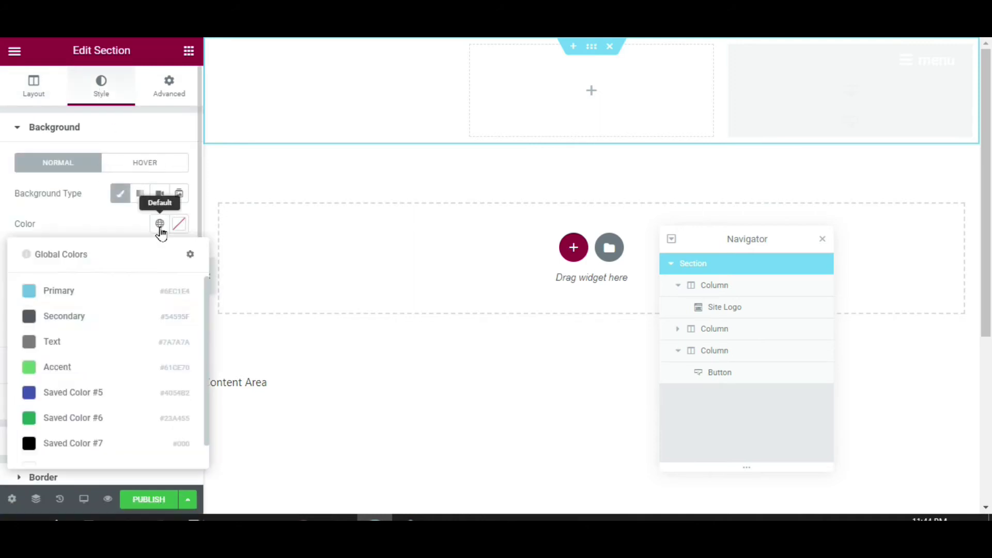
pyautogui.click(113, 326)
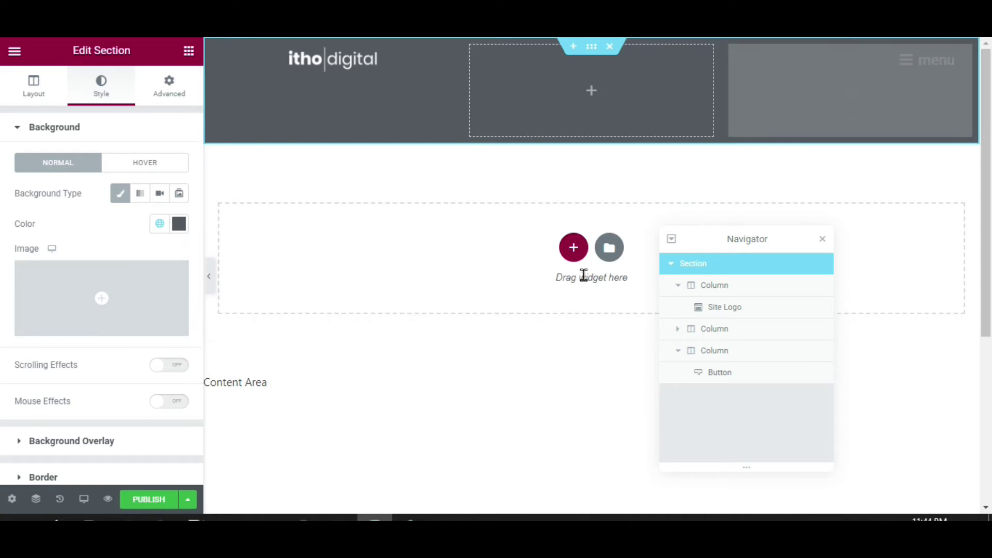
# Search the Finder for "new pop" and open the Add New Popup entry
pyautogui.hotkey('ctrl', 'e')
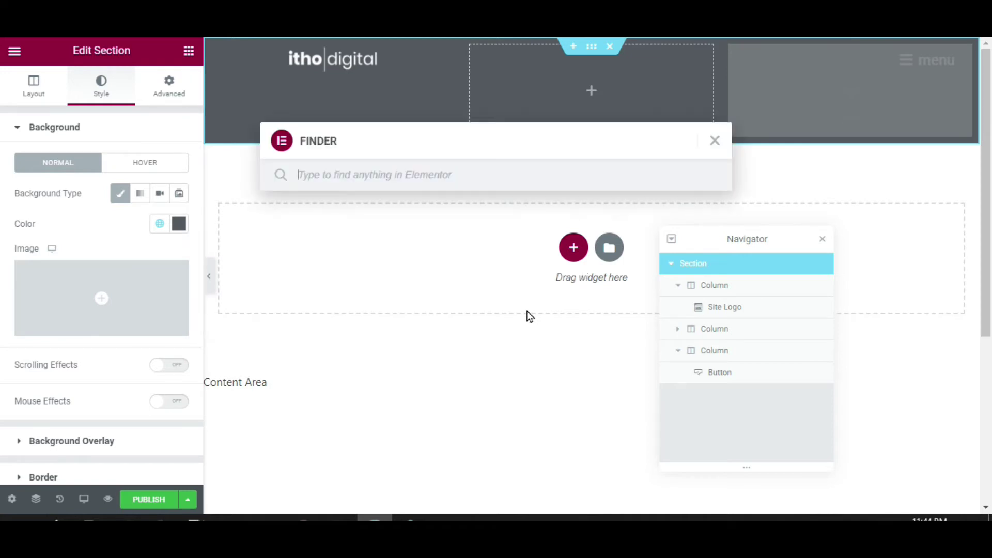
pyautogui.write('new ')
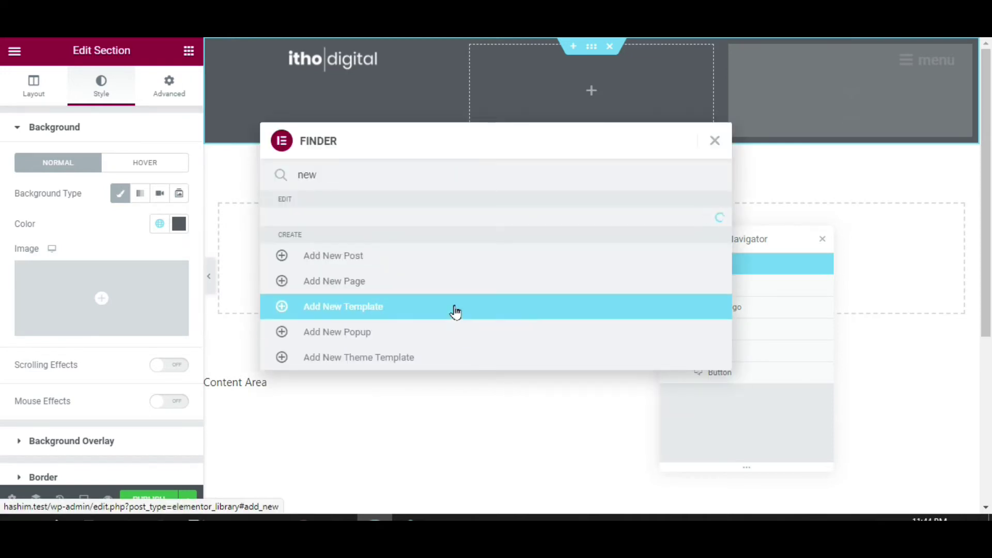
pyautogui.write('pop')
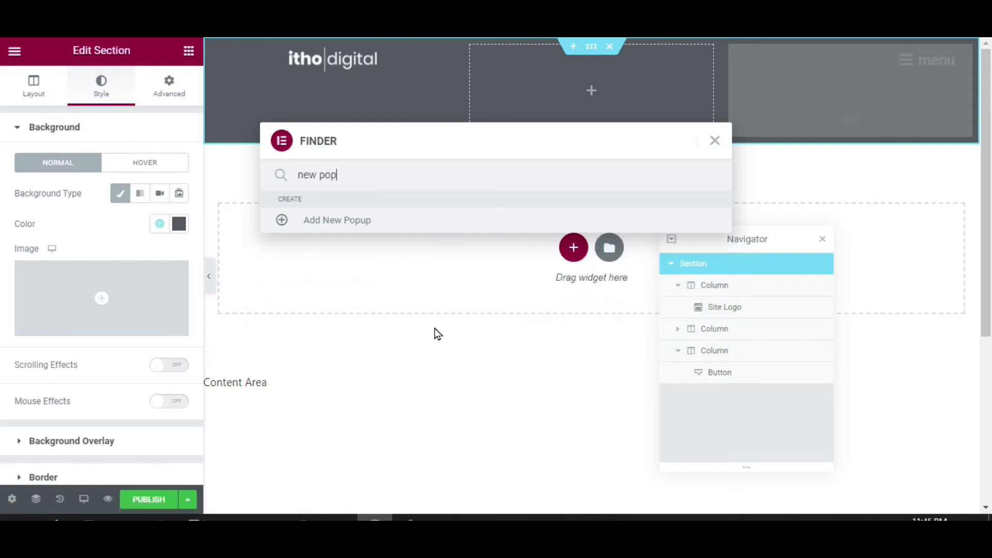
pyautogui.rightClick(360, 230)
pyautogui.press('Escape')
pyautogui.click(341, 220)
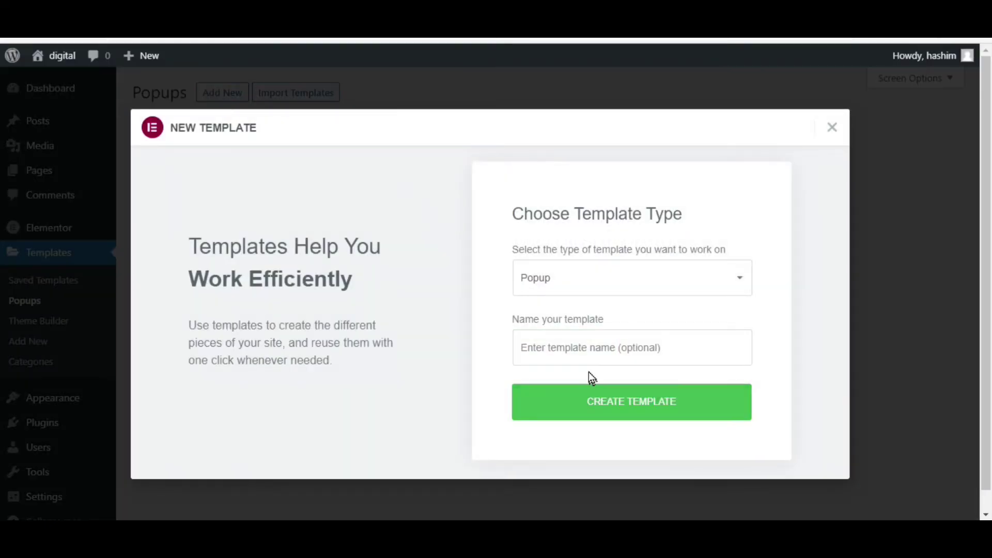
# Create the new Popup template and dismiss the template library
pyautogui.click(582, 348)
pyautogui.click(581, 383)
pyautogui.click(589, 407)
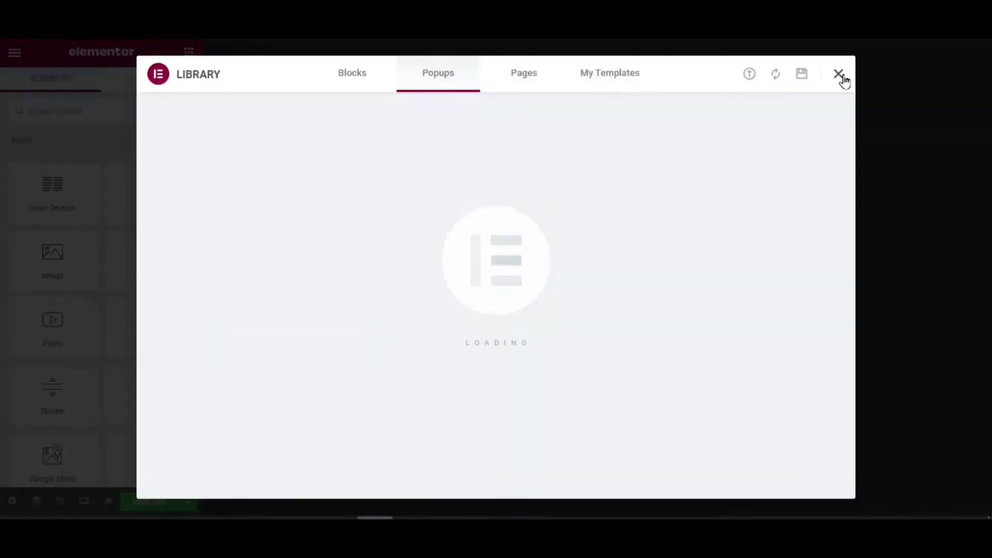
pyautogui.click(840, 76)
# In the popup settings, set the height to Fit To Screen and the horizontal position to Right
pyautogui.moveTo(797, 253); pyautogui.dragTo(296, 264)
pyautogui.click(12, 502)
pyautogui.click(132, 212)
pyautogui.click(129, 225)
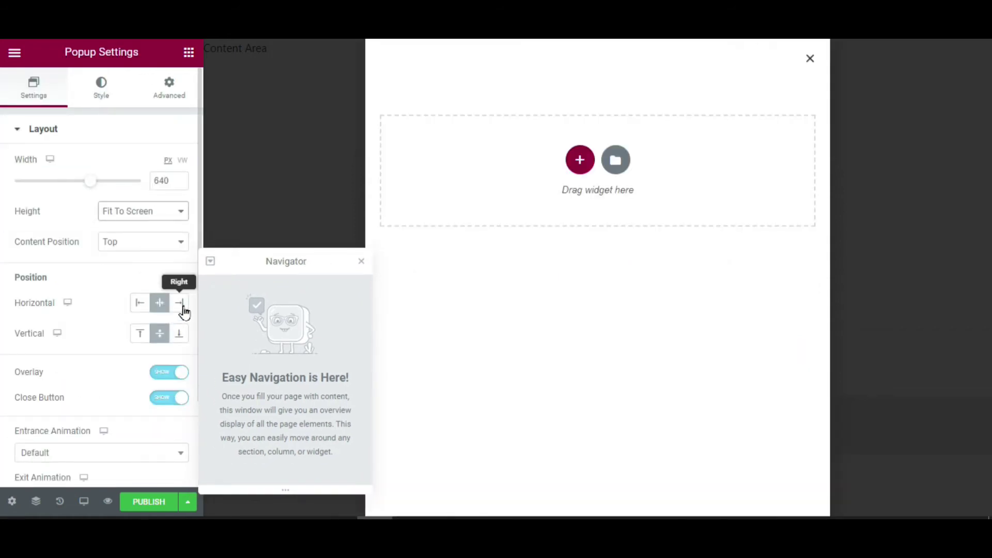
pyautogui.click(178, 302)
# Set the popup's width to 450 px and its content position to Center
pyautogui.doubleClick(164, 179)
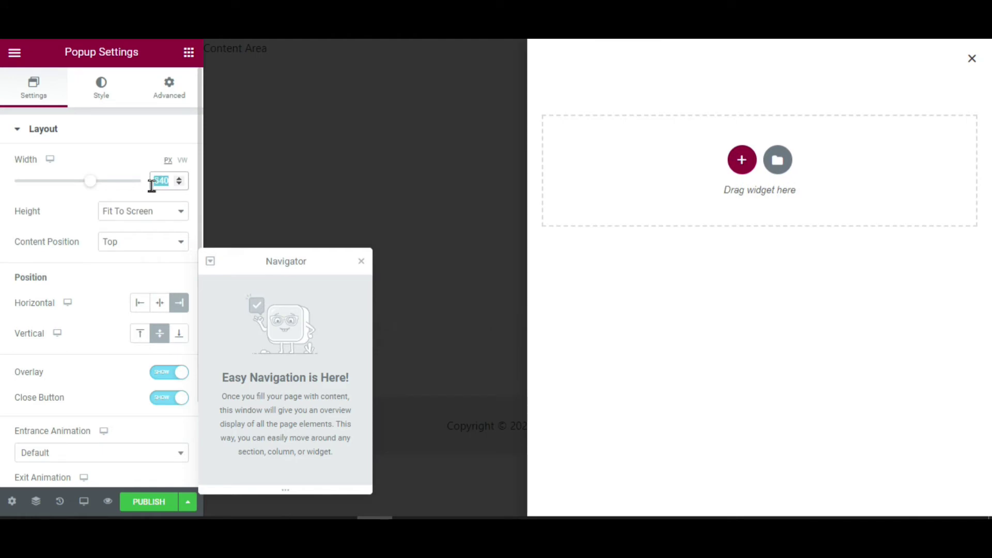
pyautogui.write('240')
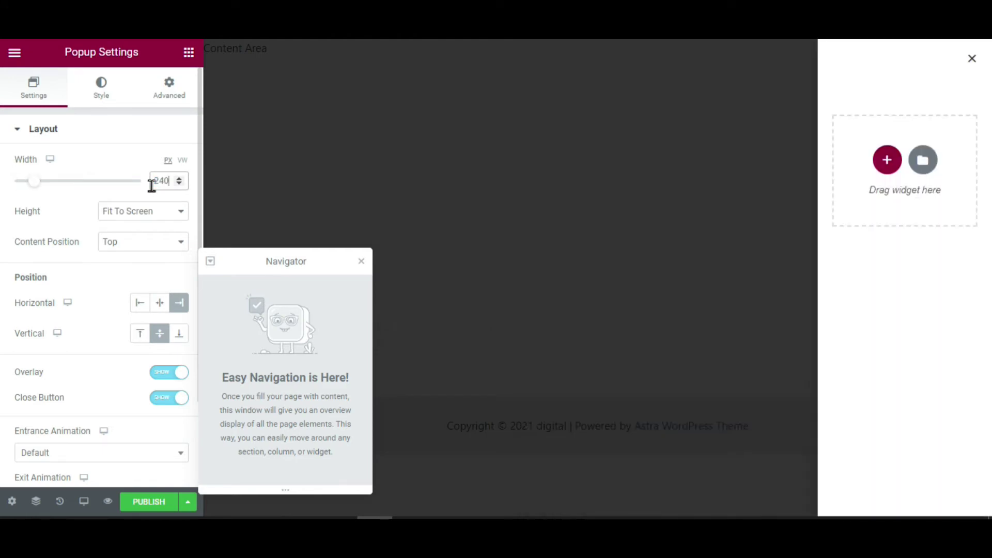
pyautogui.press('BackSpace')
pyautogui.press('BackSpace')
pyautogui.press('BackSpace')
pyautogui.write('450')
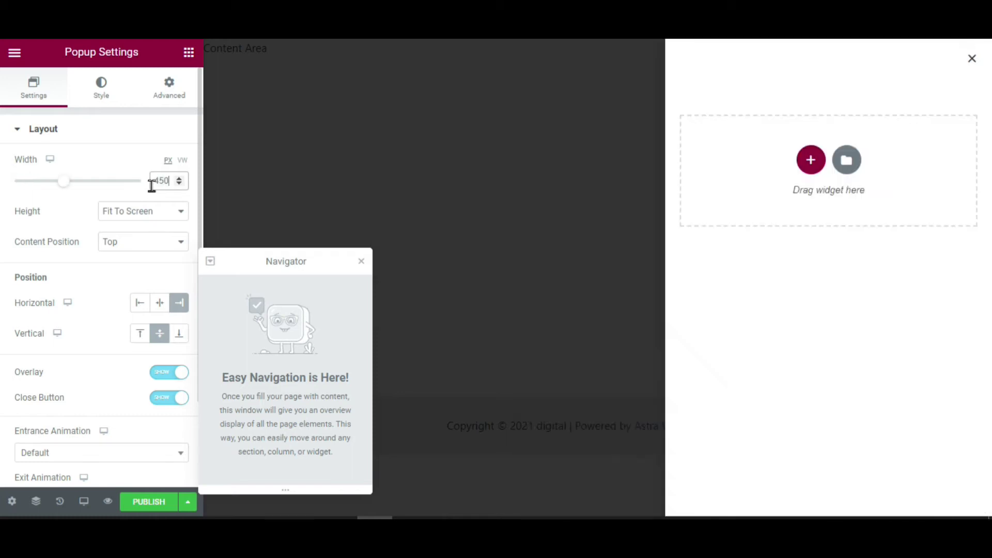
pyautogui.click(119, 241)
pyautogui.click(123, 268)
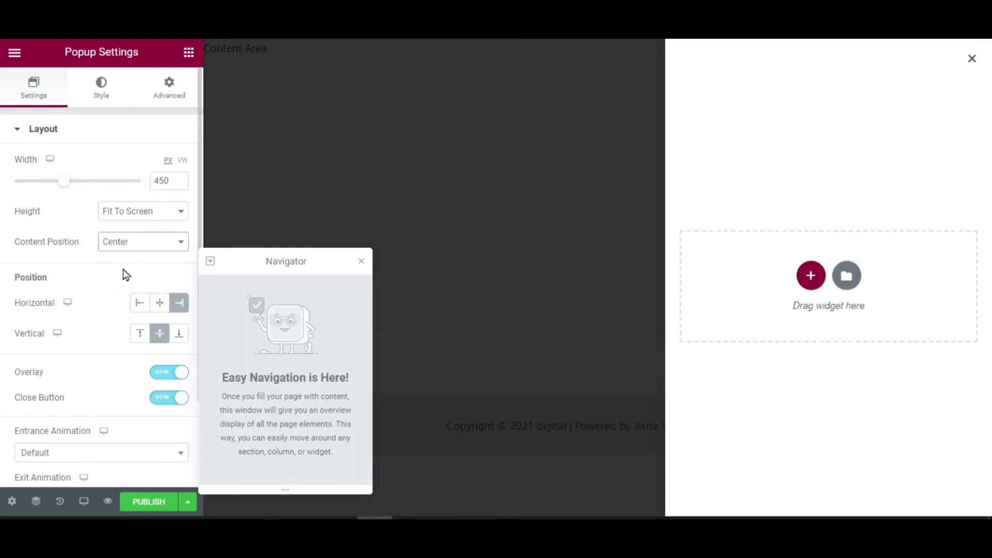
# Hide the popup's overlay and set its animations to Fade In Right on entrance and Fade Out Right on exit
pyautogui.scroll(-2, 135, 289)
pyautogui.click(154, 268)
pyautogui.click(69, 345)
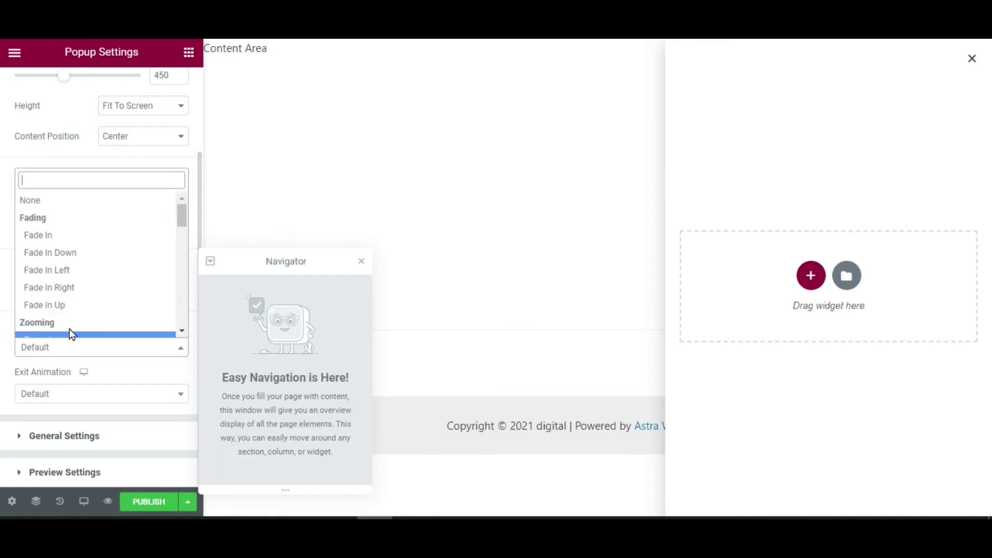
pyautogui.click(85, 286)
pyautogui.click(86, 397)
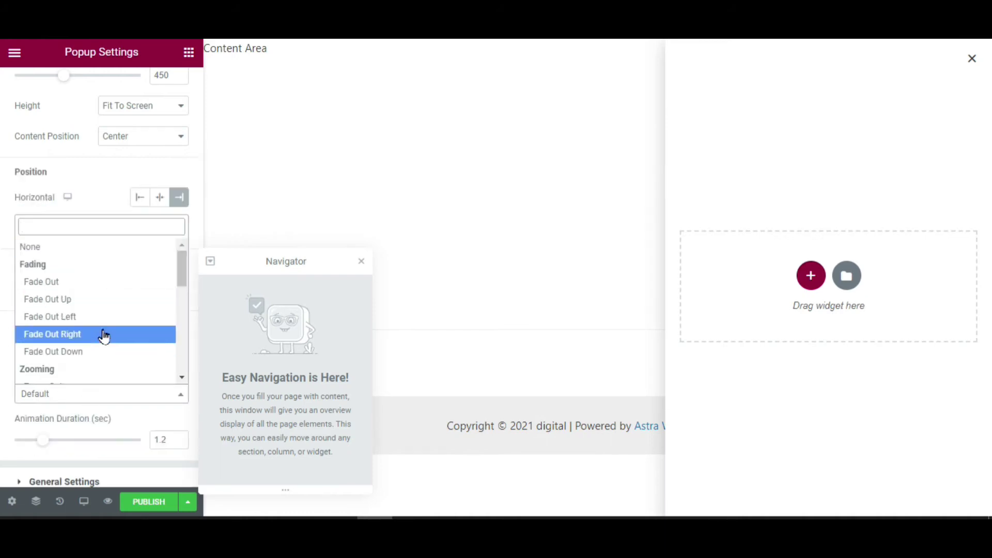
pyautogui.click(104, 333)
# Set the popup's animation duration to 0.5 seconds
pyautogui.scroll(-1, 124, 421)
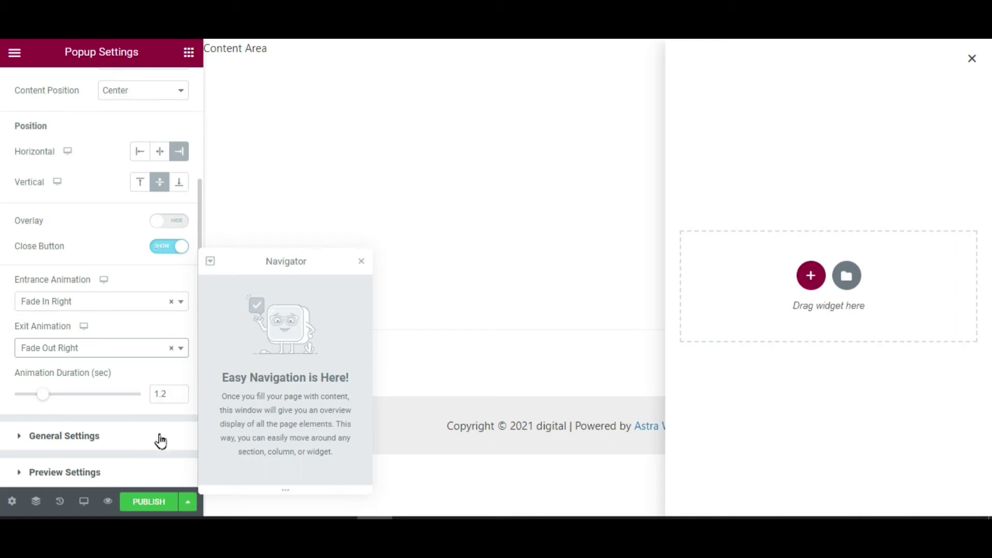
pyautogui.moveTo(167, 398); pyautogui.dragTo(151, 404)
pyautogui.write('0.5')
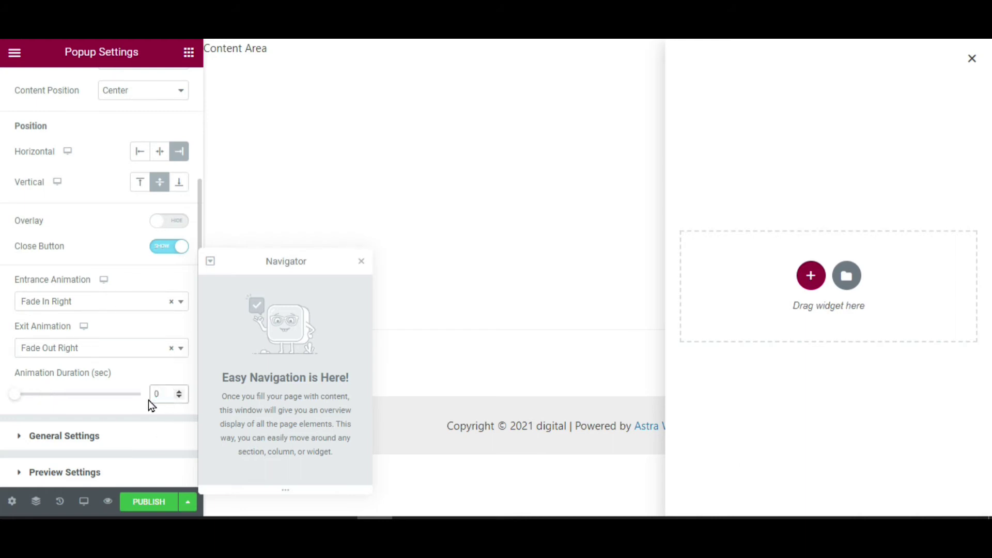
# Give the popup a classic background in the black global color
pyautogui.scroll(3, 135, 311)
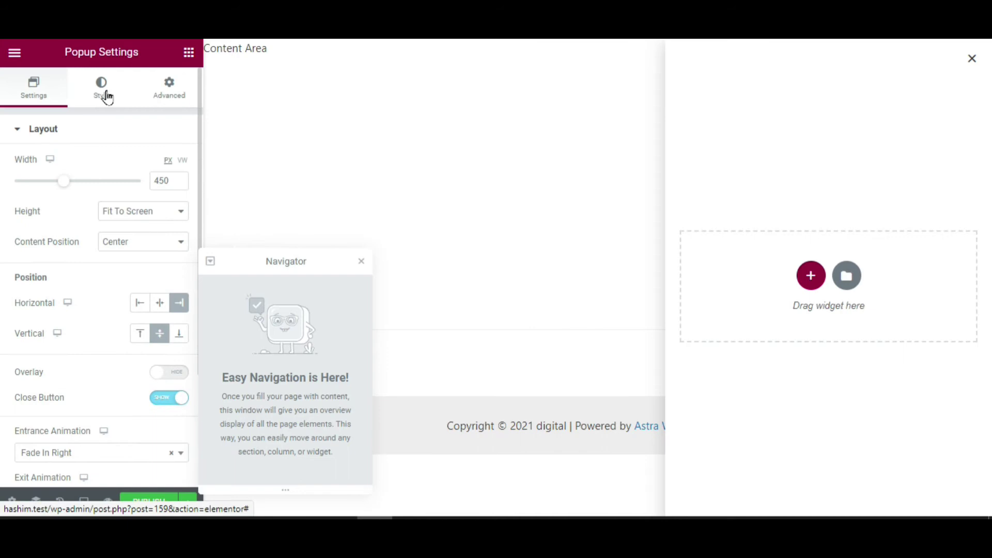
pyautogui.click(105, 97)
pyautogui.click(159, 166)
pyautogui.click(159, 194)
pyautogui.click(74, 414)
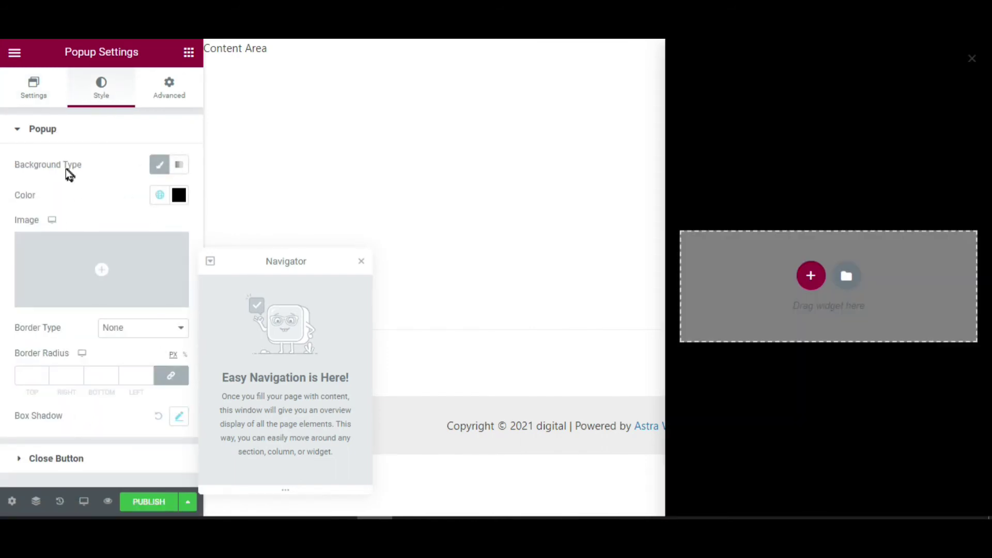
# Set the popup close button's vertical position to 1.3 % and its horizontal position to 78.8 %
pyautogui.click(56, 458)
pyautogui.click(169, 250)
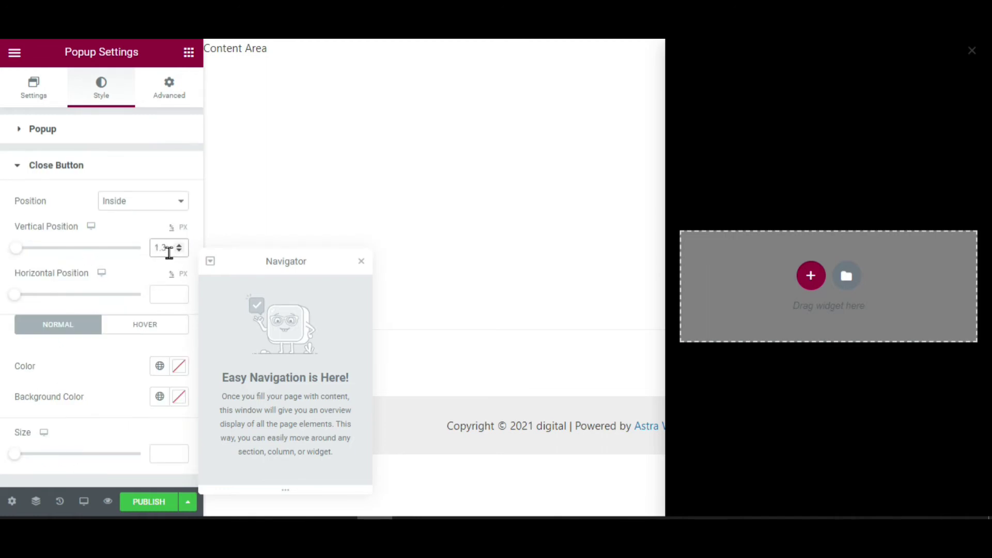
pyautogui.click(164, 298)
pyautogui.write('78.8')
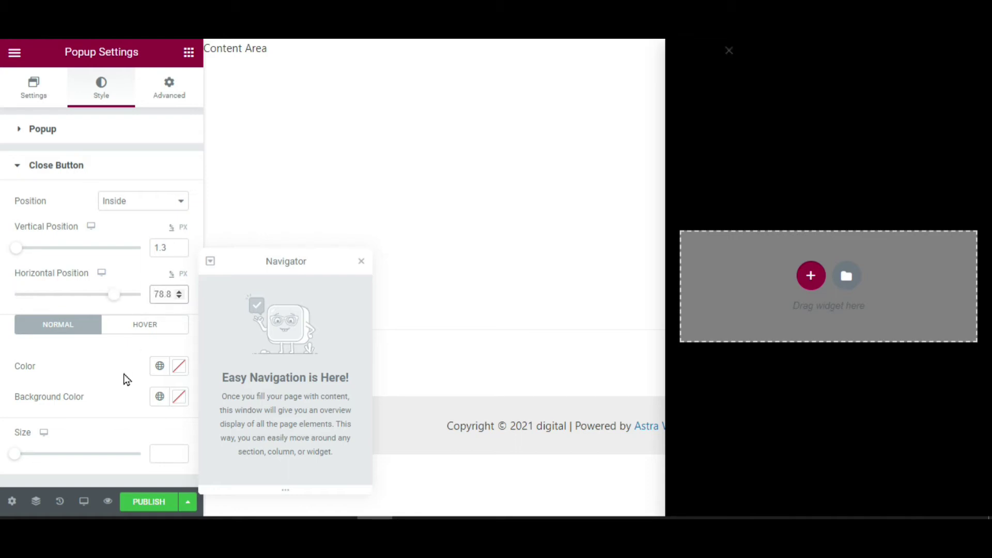
# Color the close button with the white global color and set its size to 80
pyautogui.click(160, 367)
pyautogui.scroll(-1, 103, 320)
pyautogui.click(97, 335)
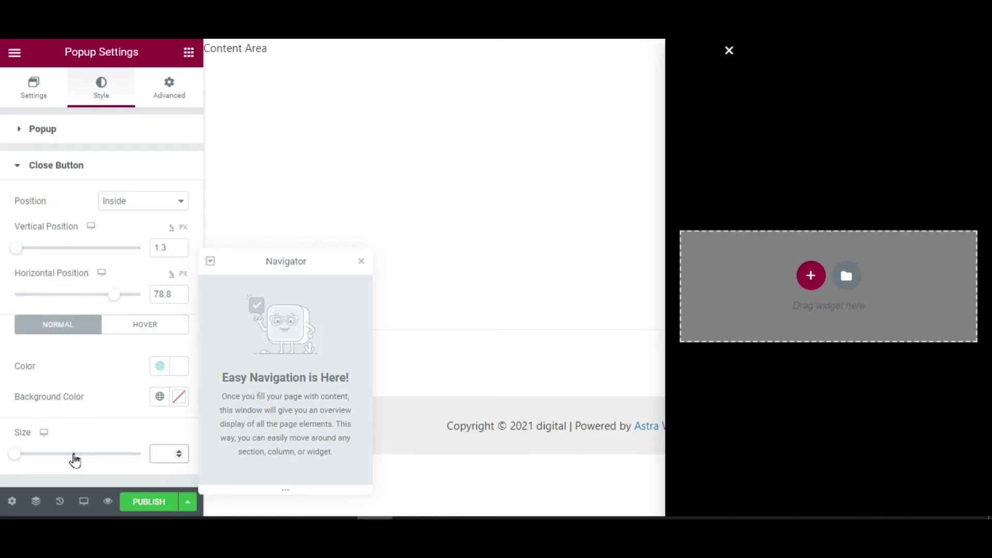
pyautogui.write('80')
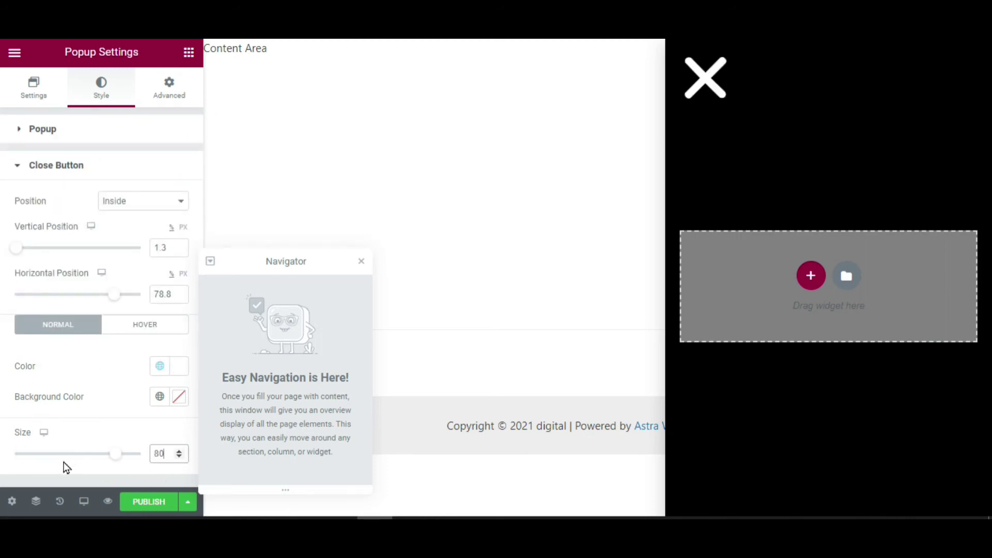
# Add a two-column section to the popup and place a Spacer widget in its first column
pyautogui.click(811, 275)
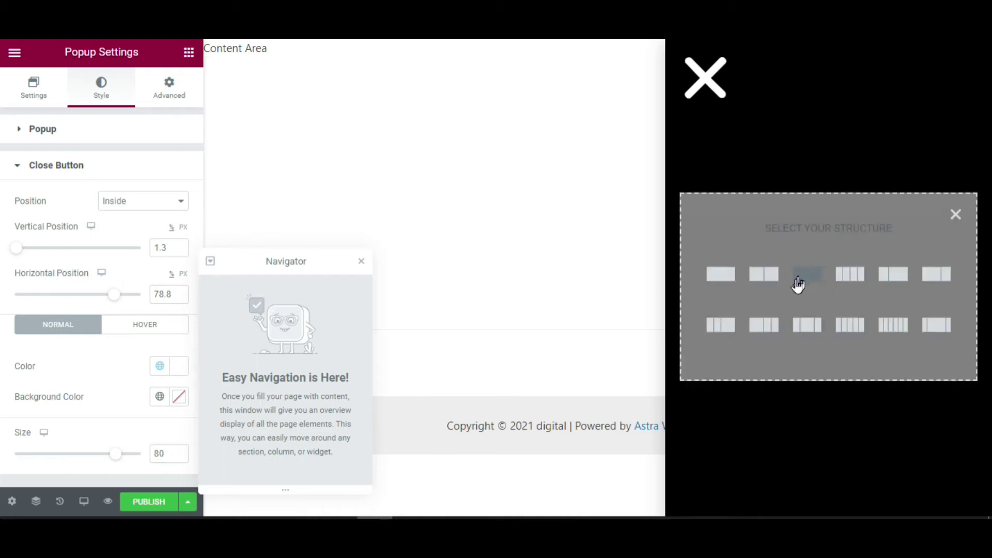
pyautogui.click(760, 279)
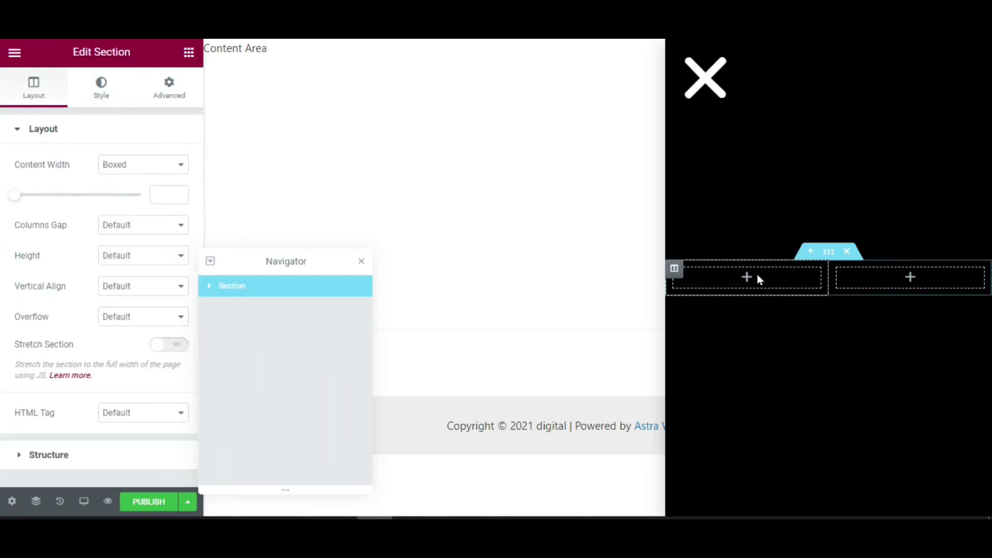
pyautogui.click(189, 52)
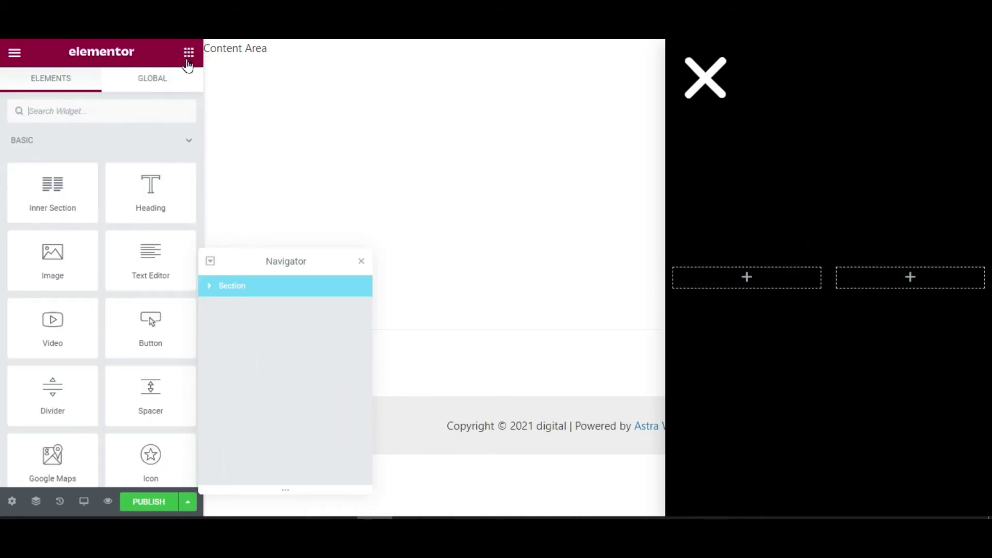
pyautogui.click(111, 111)
pyautogui.write('sp')
pyautogui.moveTo(84, 155); pyautogui.dragTo(779, 284)
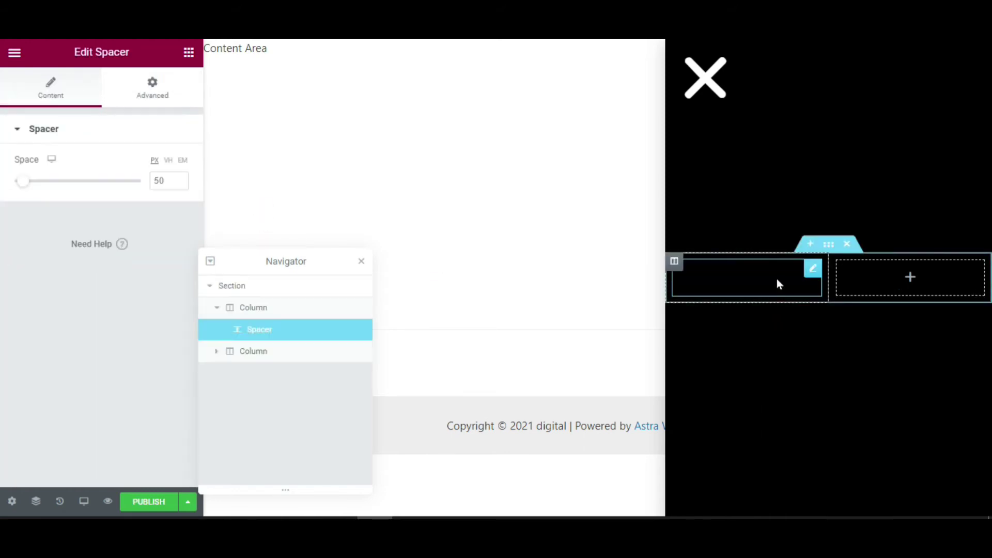
# Place a Nav Menu widget below the spacer and a Heading widget in the second column
pyautogui.click(189, 53)
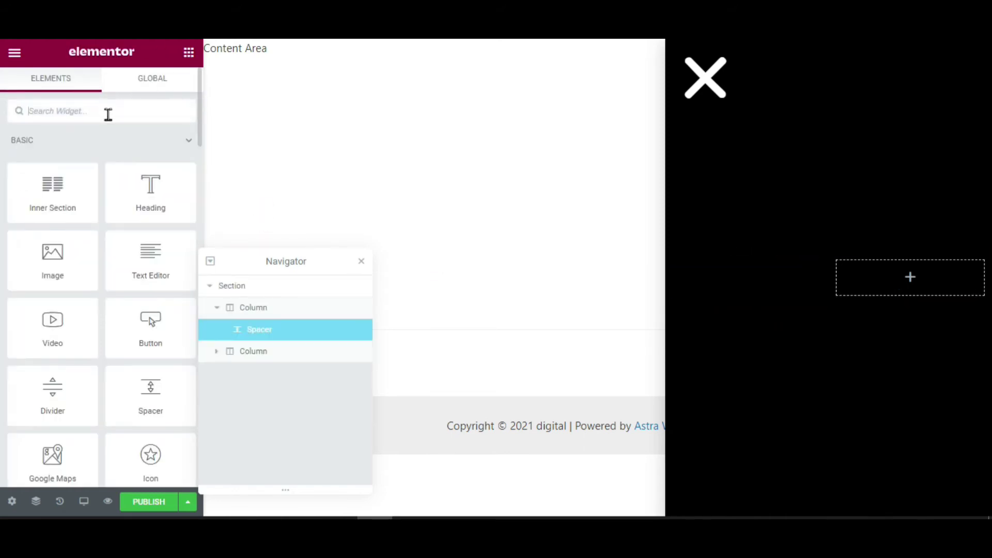
pyautogui.write('nav')
pyautogui.moveTo(117, 132); pyautogui.dragTo(733, 297)
pyautogui.click(188, 54)
pyautogui.moveTo(153, 197); pyautogui.dragTo(874, 289)
# Set the spacer's space to 90 px
pyautogui.rightClick(776, 221)
pyautogui.click(790, 229)
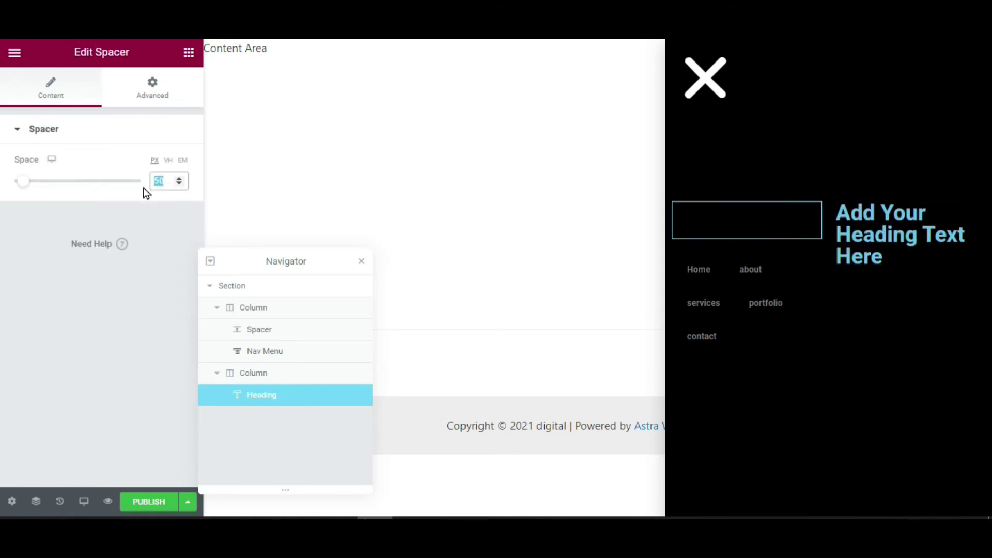
pyautogui.write('90')
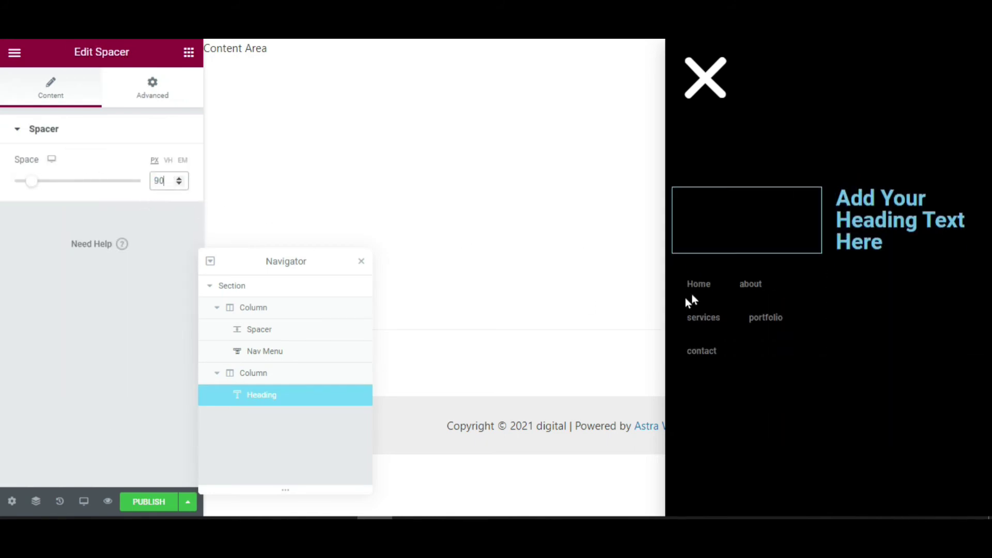
# Set the nav menu's layout to Vertical and its pointer to None
pyautogui.rightClick(813, 276)
pyautogui.click(816, 288)
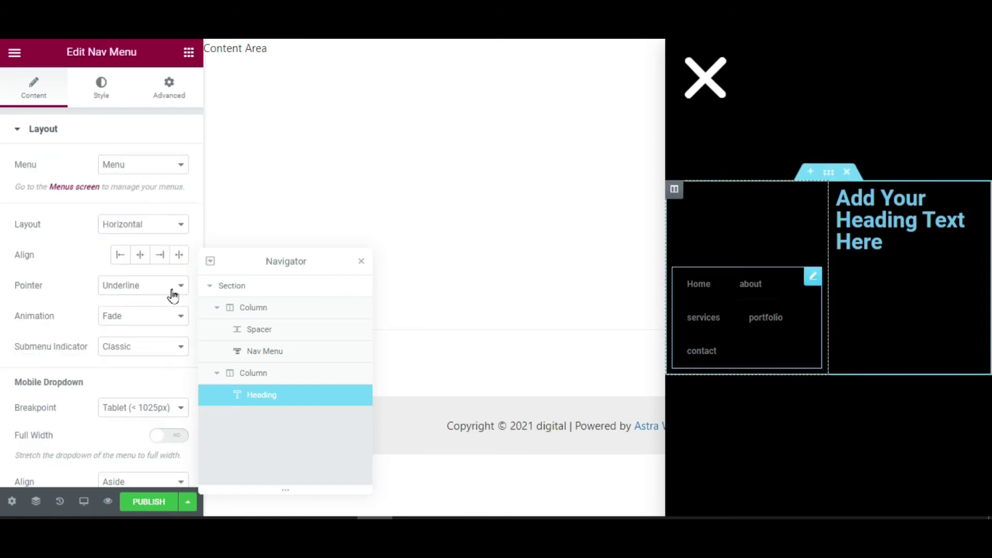
pyautogui.click(142, 224)
pyautogui.click(141, 253)
pyautogui.click(134, 288)
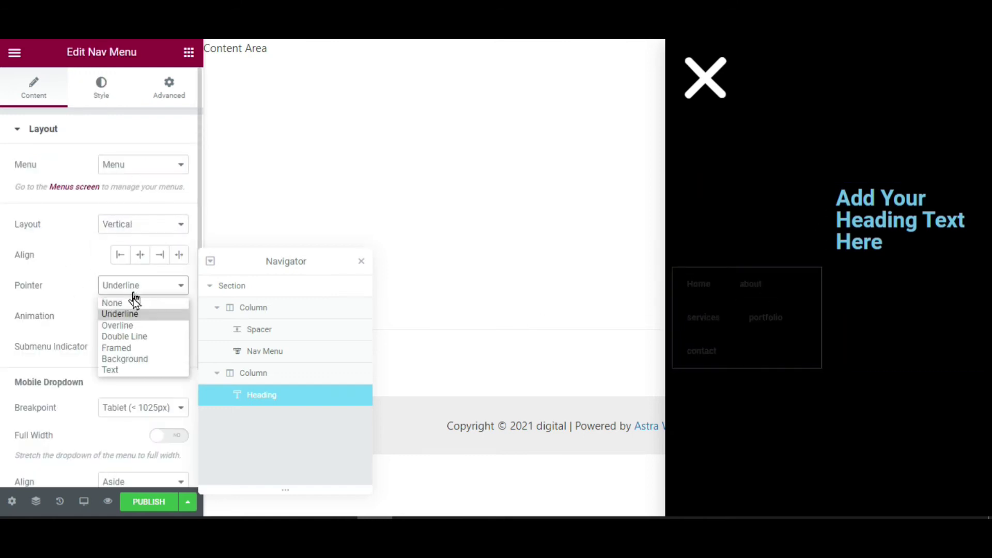
pyautogui.click(127, 302)
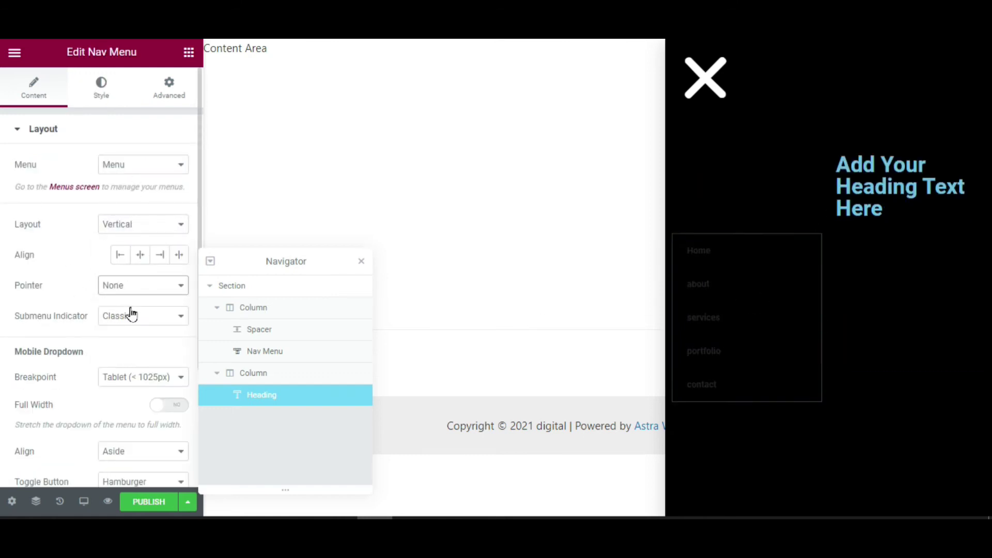
# Set the nav menu's typography size to 39 px and its text transform to Uppercase
pyautogui.click(102, 102)
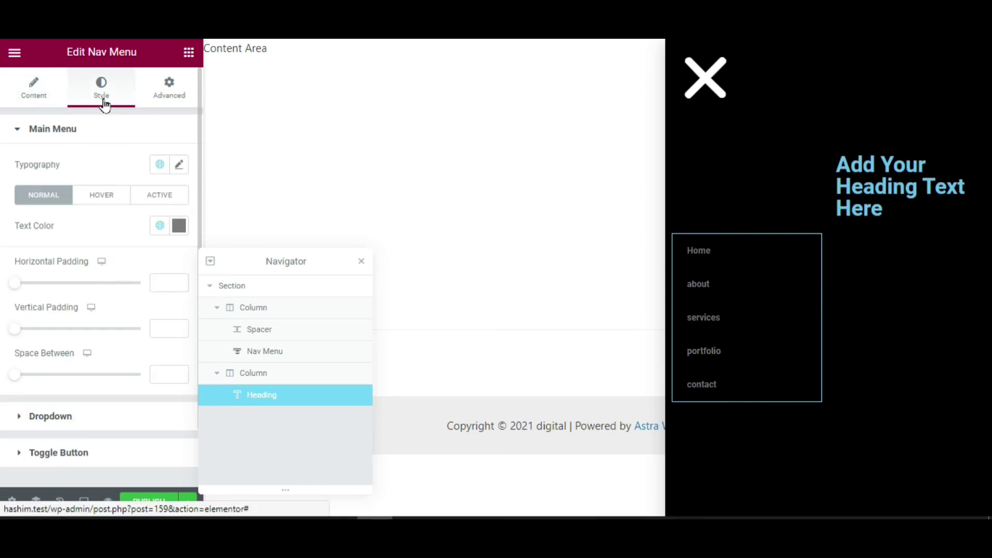
pyautogui.click(180, 165)
pyautogui.click(151, 276)
pyautogui.write('39')
pyautogui.scroll(-1, 148, 294)
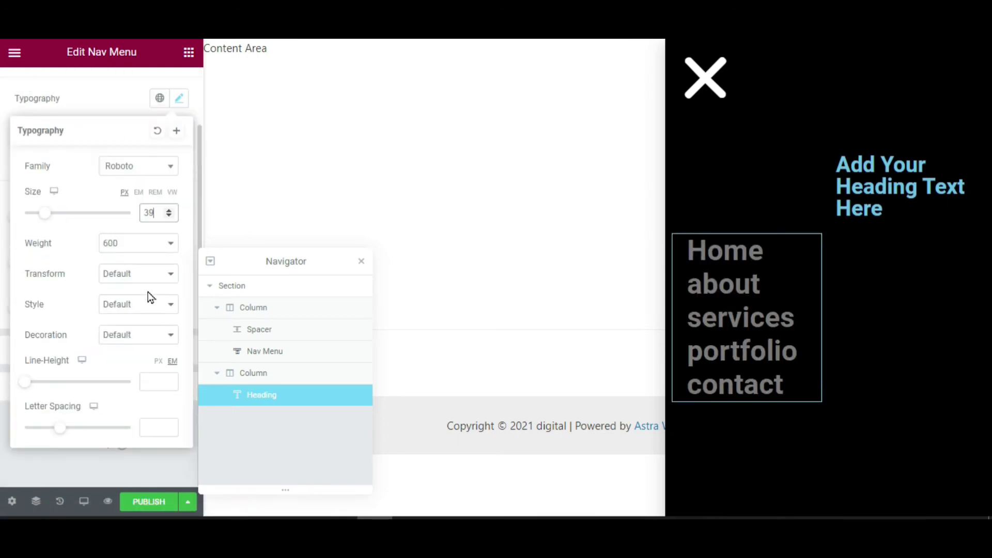
pyautogui.click(137, 274)
pyautogui.click(140, 303)
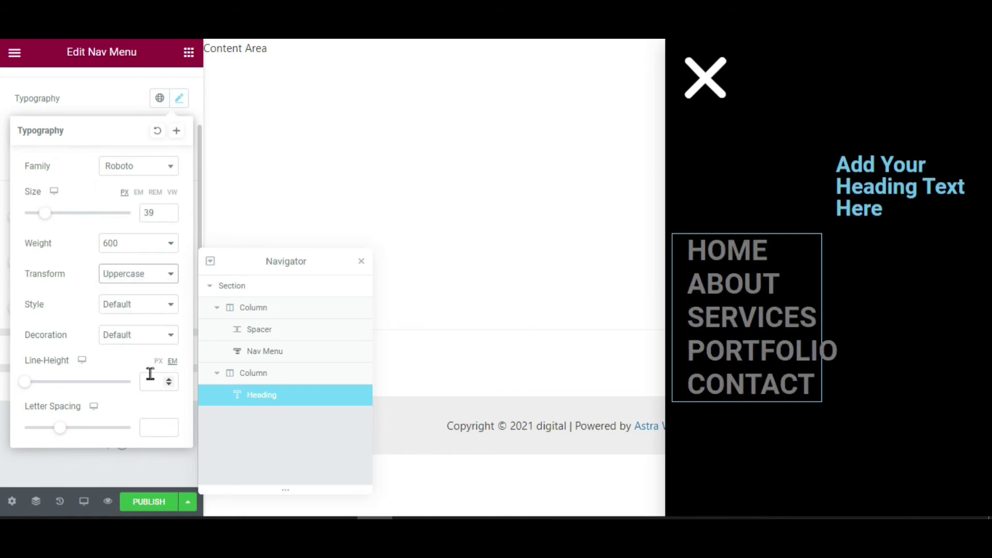
# Set the nav menu typography's line height to 0.8 em and its letter spacing to 1.5
pyautogui.click(158, 388)
pyautogui.write('0.8')
pyautogui.click(155, 429)
pyautogui.write('1.5')
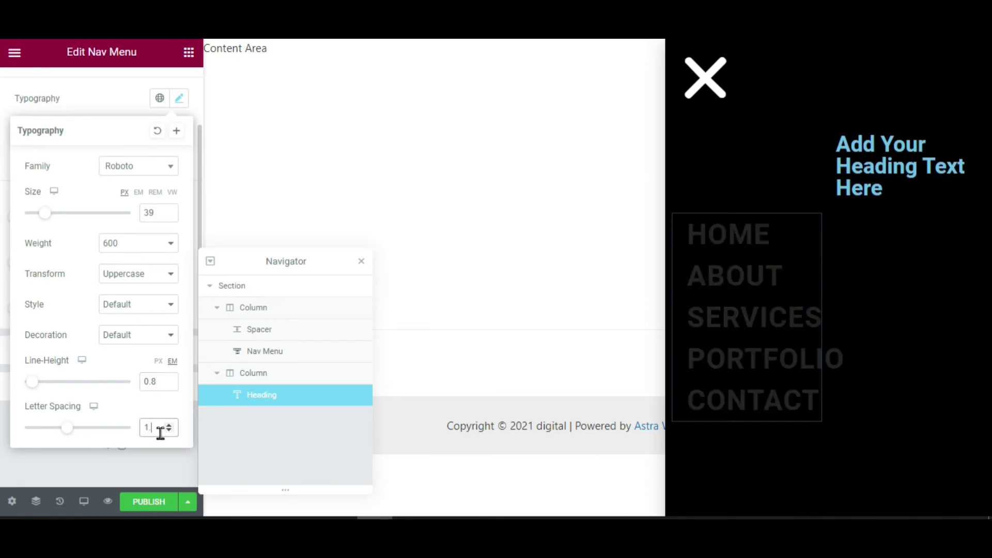
# Close the typography settings and give the nav menu's normal text the white global color
pyautogui.scroll(2, 100, 284)
pyautogui.click(178, 168)
pyautogui.click(159, 225)
pyautogui.scroll(-1, 88, 393)
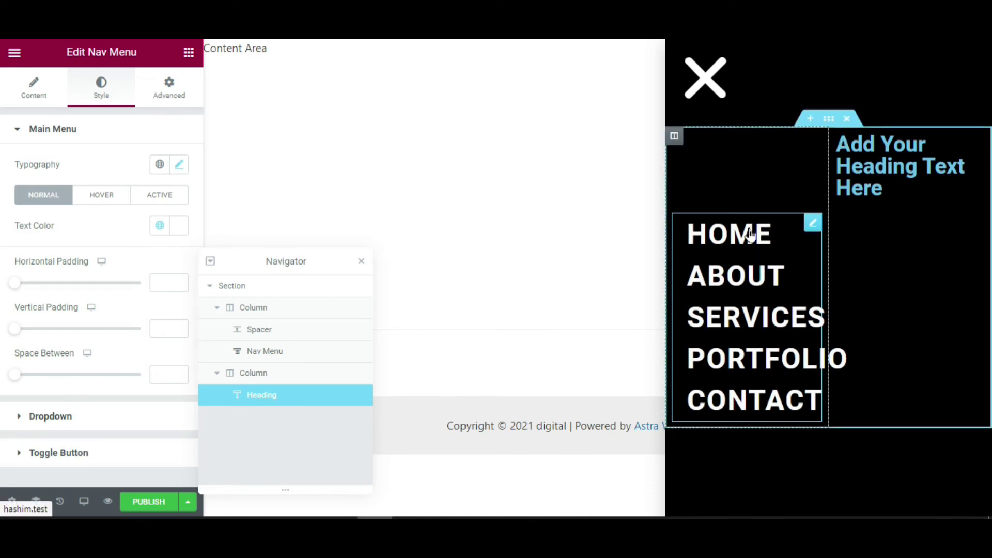
# Set the nav menu's hover text color to the dark blue global color
pyautogui.click(102, 195)
pyautogui.click(160, 226)
pyautogui.click(95, 398)
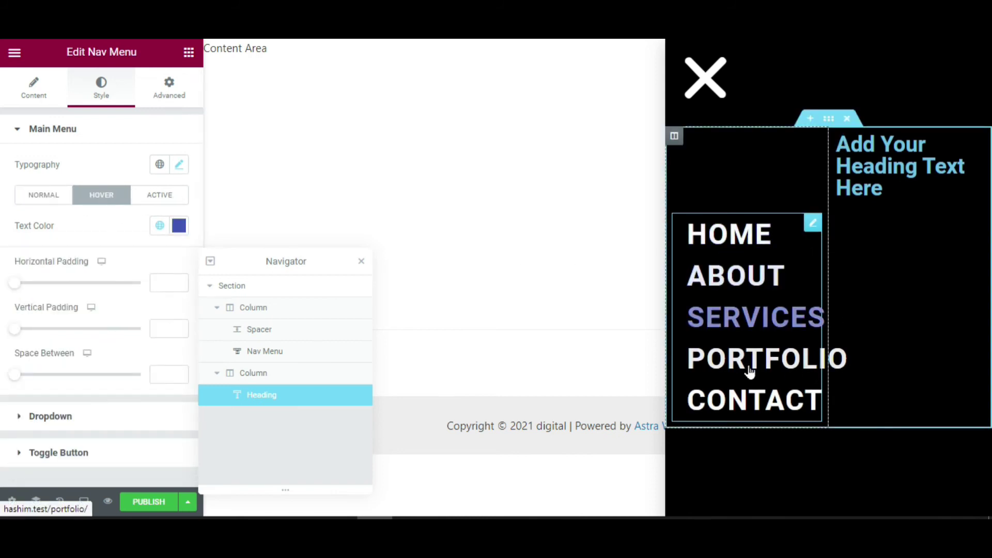
# Replace the popup heading's title with itho
pyautogui.click(883, 176)
pyautogui.moveTo(175, 195); pyautogui.dragTo(4, 199)
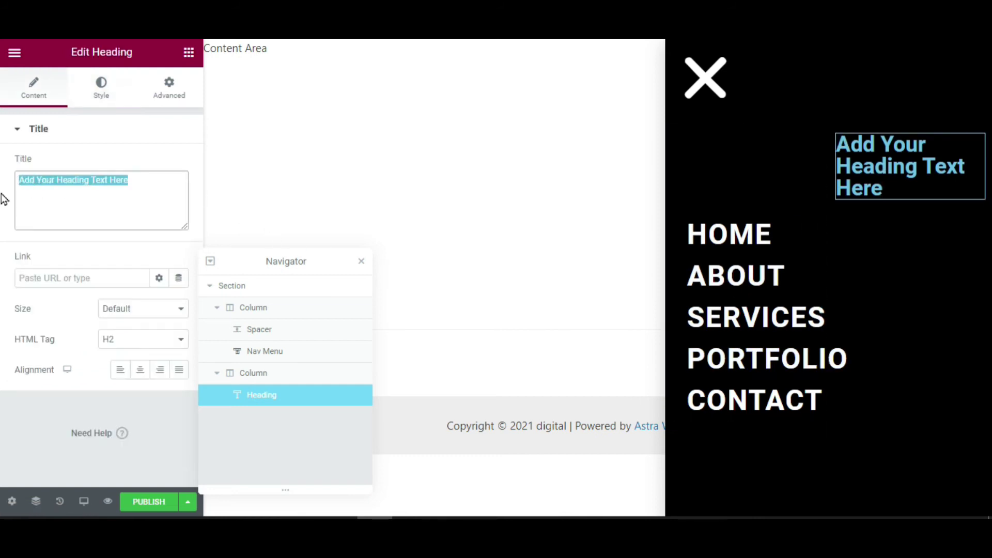
pyautogui.press('BackSpace')
pyautogui.write('ITHO')
pyautogui.press('BackSpace')
pyautogui.press('BackSpace')
pyautogui.press('BackSpace')
pyautogui.press('BackSpace')
pyautogui.write('itho')
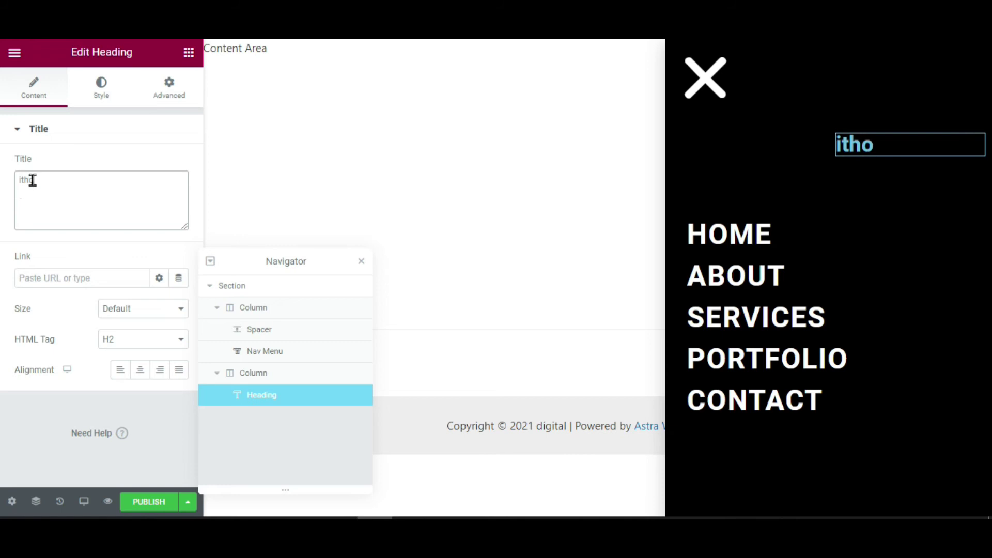
# Give the itho heading's text the white global color
pyautogui.click(101, 87)
pyautogui.click(159, 165)
pyautogui.click(99, 388)
# Set the itho heading's typography size to 100 px
pyautogui.click(178, 195)
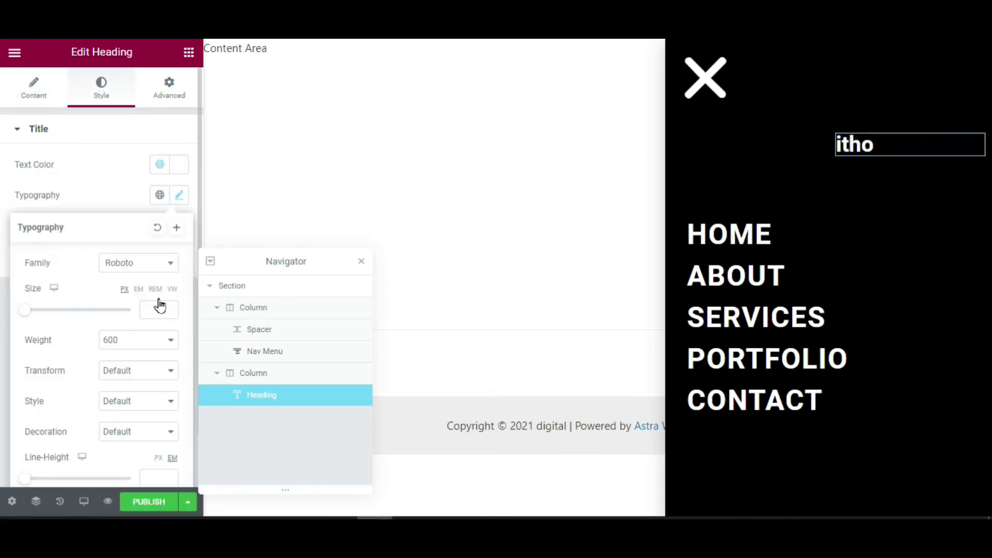
pyautogui.click(159, 315)
pyautogui.scroll(-1, 158, 314)
pyautogui.write('110')
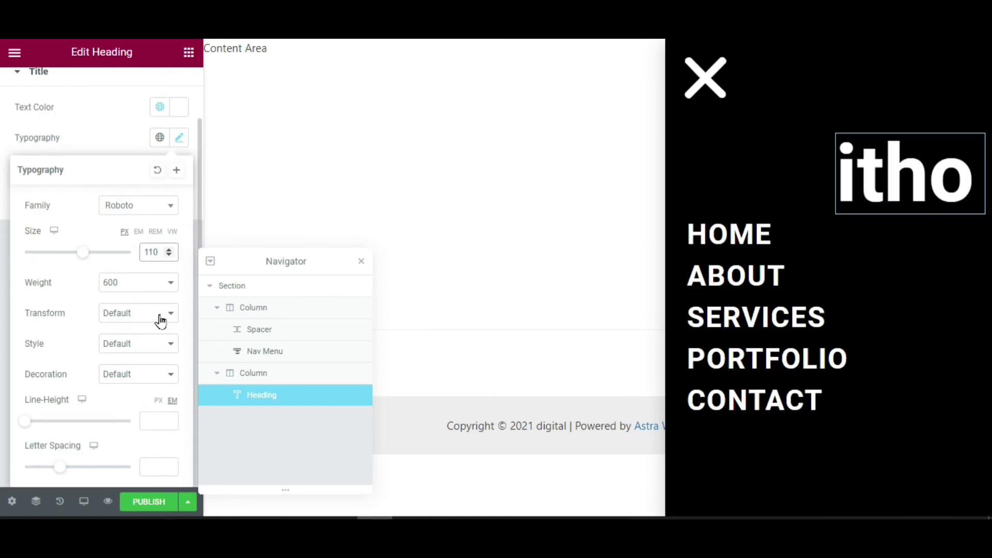
pyautogui.press('BackSpace')
pyautogui.press('BackSpace')
pyautogui.write('00')
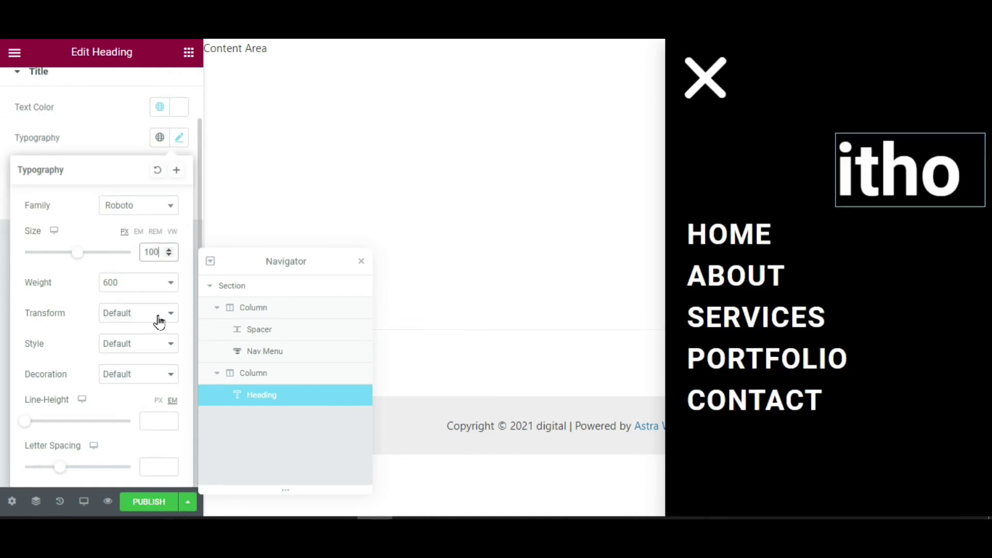
# Assign the CSS class rotate to the heading and add custom CSS giving .rotate the declaration transform: rotate(90deg)
pyautogui.scroll(1, 158, 320)
pyautogui.click(167, 92)
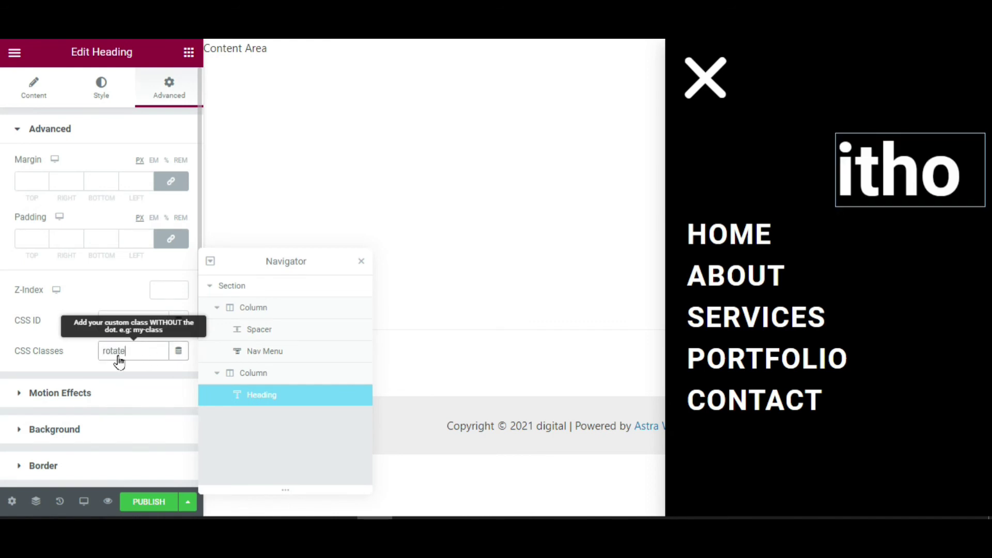
pyautogui.scroll(-4, 125, 354)
pyautogui.click(62, 395)
pyautogui.scroll(-4, 103, 246)
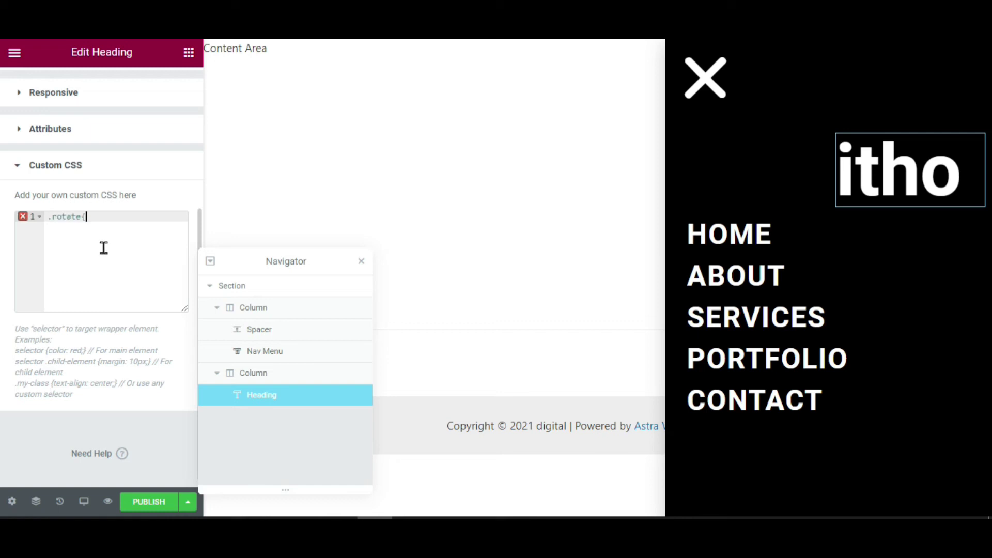
pyautogui.write('{')
pyautogui.press('Return')
pyautogui.write('transform: ')
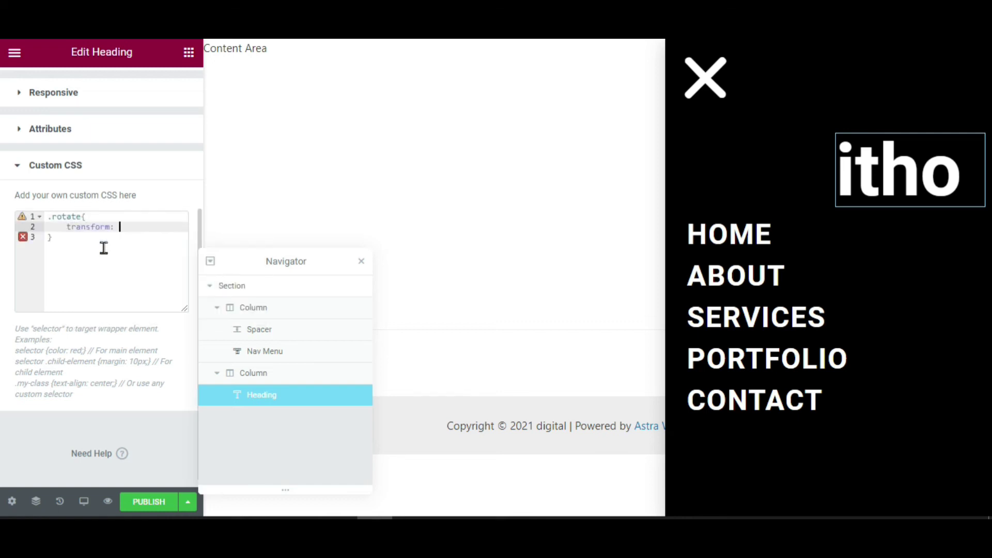
pyautogui.write('rotate(deg')
pyautogui.write('90')
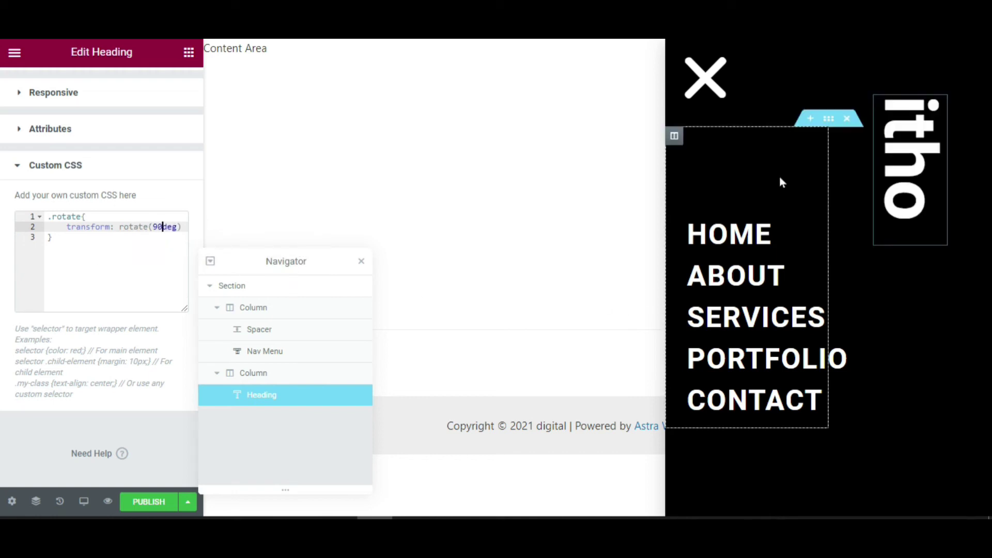
# Duplicate the popup section that holds the nav menu and the rotated heading
pyautogui.rightClick(830, 126)
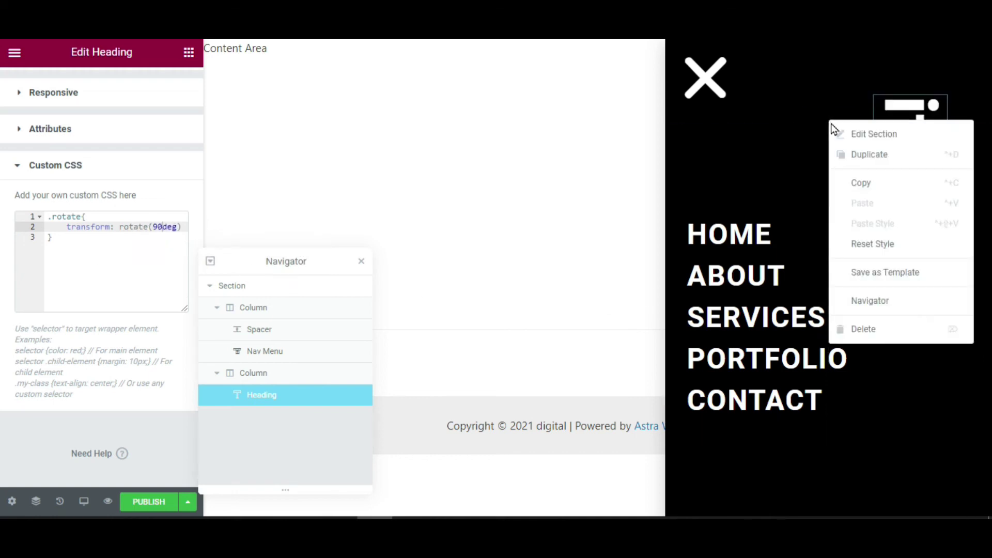
pyautogui.click(846, 155)
pyautogui.scroll(-3, 775, 440)
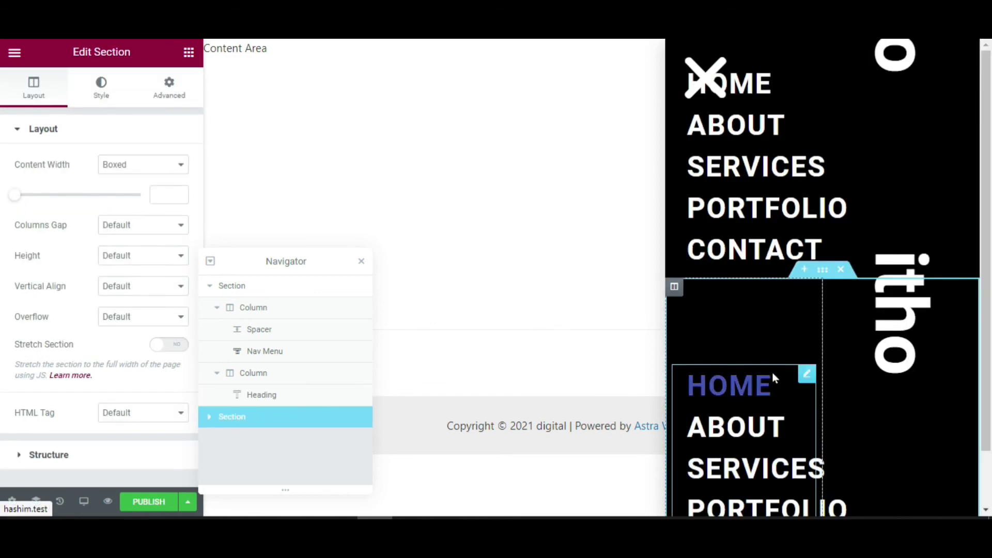
# Delete the nav menu and the spacer from the duplicated section
pyautogui.rightClick(773, 378)
pyautogui.click(808, 502)
pyautogui.rightClick(770, 385)
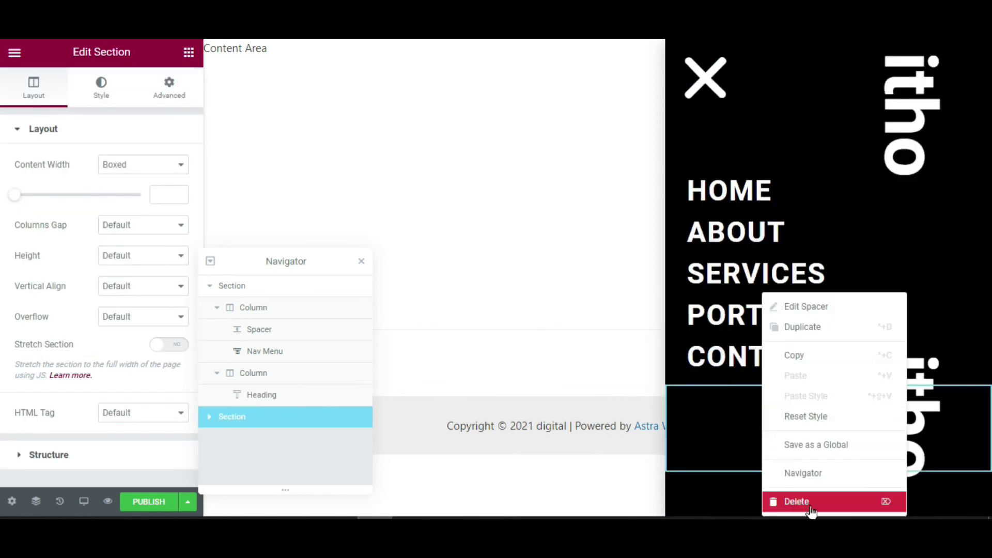
pyautogui.click(809, 502)
# Change the title of the heading in the duplicated section to dogital
pyautogui.click(905, 421)
pyautogui.moveTo(40, 178); pyautogui.dragTo(4, 209)
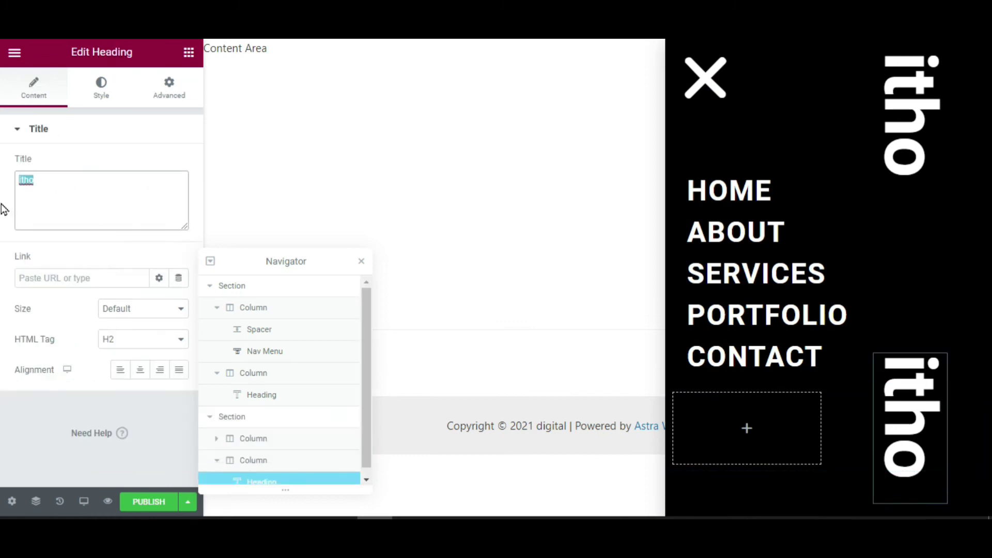
pyautogui.write('dogital')
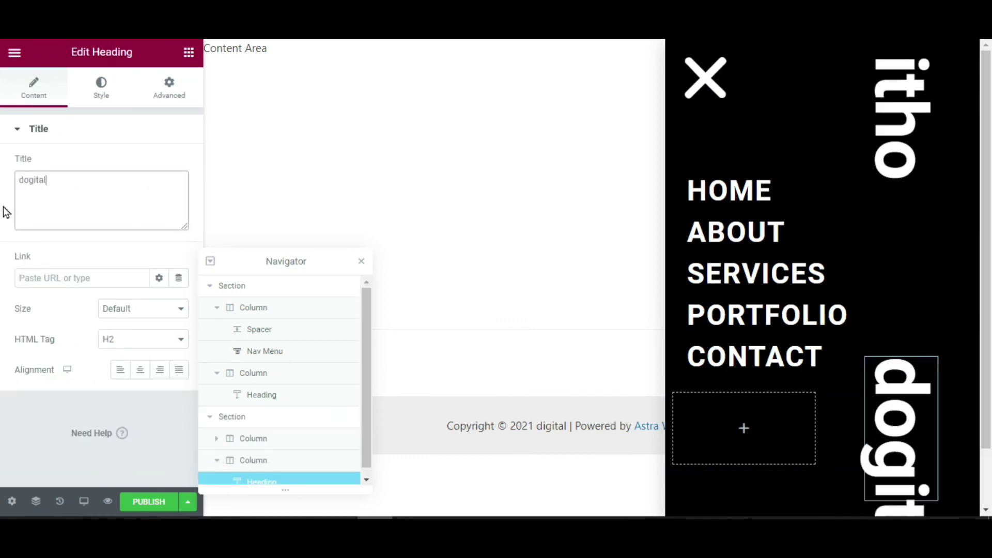
# Set the itho heading's positioning width to Inline (auto) and its position to Absolute
pyautogui.click(901, 119)
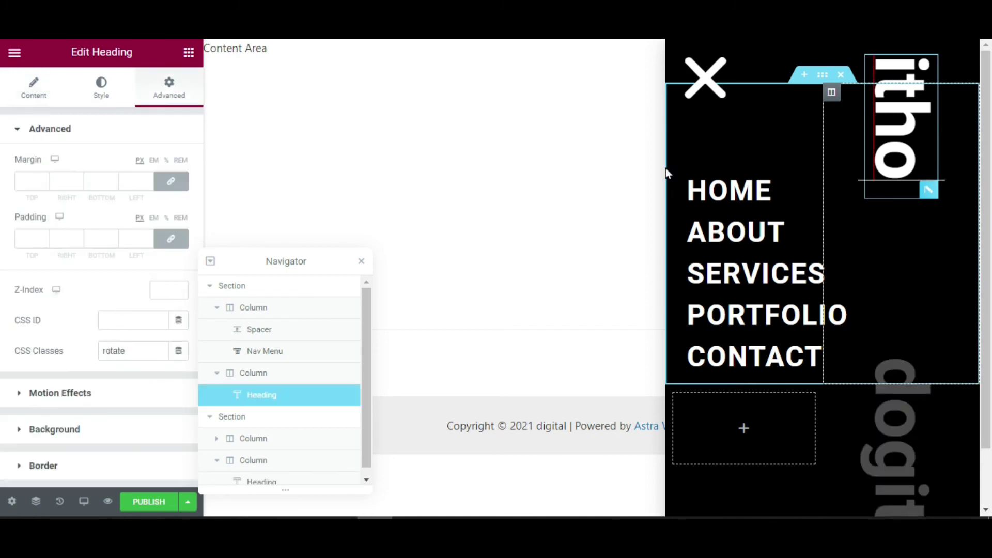
pyautogui.scroll(-3, 21, 241)
pyautogui.click(56, 286)
pyautogui.click(131, 323)
pyautogui.click(145, 345)
pyautogui.click(142, 371)
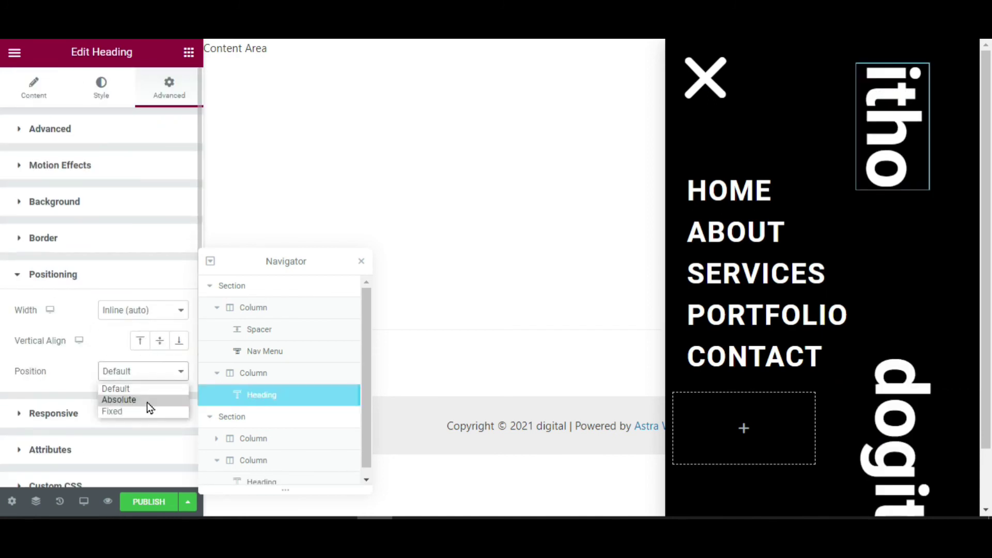
pyautogui.click(146, 402)
# Copy the itho heading and paste its style onto the dogital heading
pyautogui.rightClick(910, 176)
pyautogui.click(922, 223)
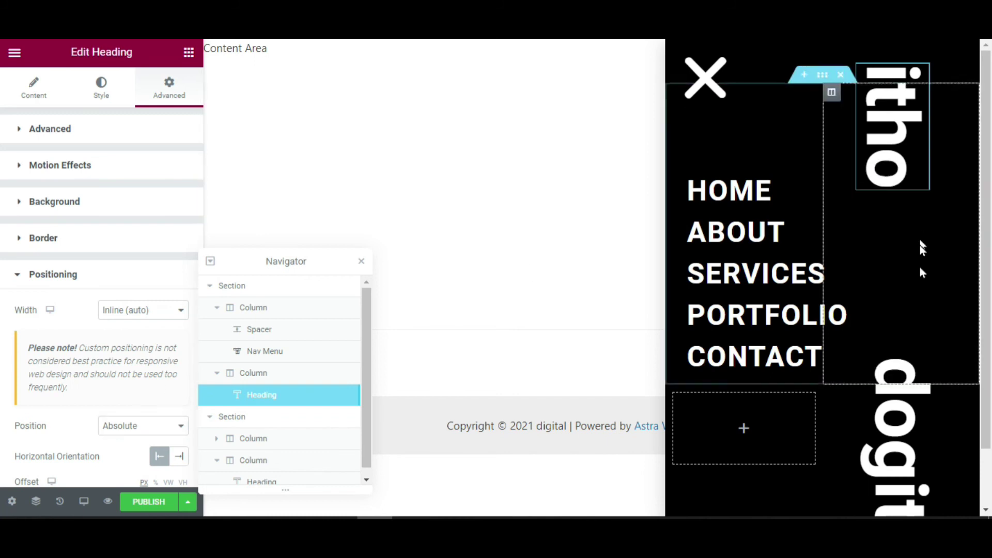
pyautogui.rightClick(921, 290)
pyautogui.click(904, 401)
# Move the itho and dogital headings so they form one vertical line of text beside the nav menu
pyautogui.moveTo(892, 169); pyautogui.dragTo(906, 139)
pyautogui.moveTo(916, 436); pyautogui.dragTo(916, 294)
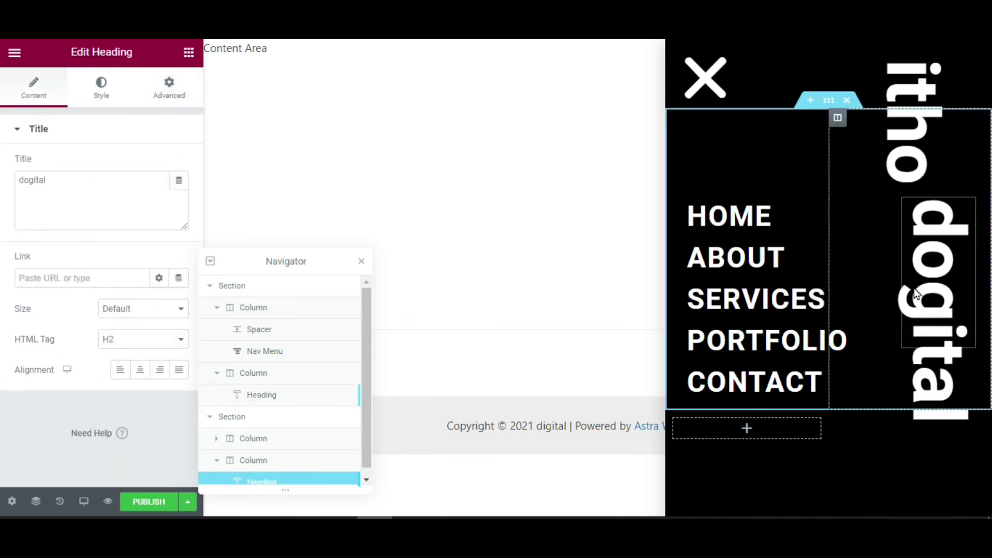
pyautogui.click(908, 148)
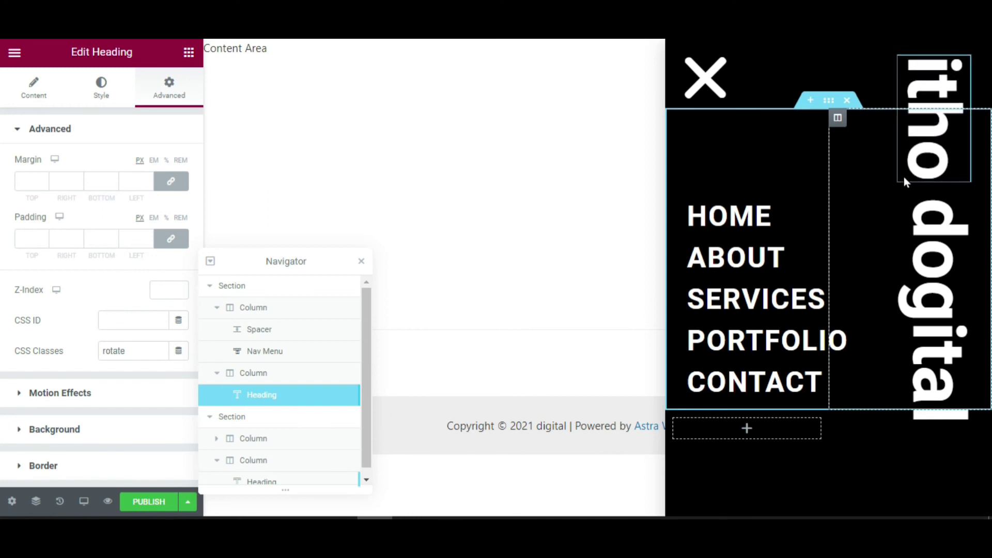
# Move the Navigator aside and preview the popup with the editor panel hidden, bringing the panel back at the end
pyautogui.moveTo(250, 256); pyautogui.dragTo(356, 168)
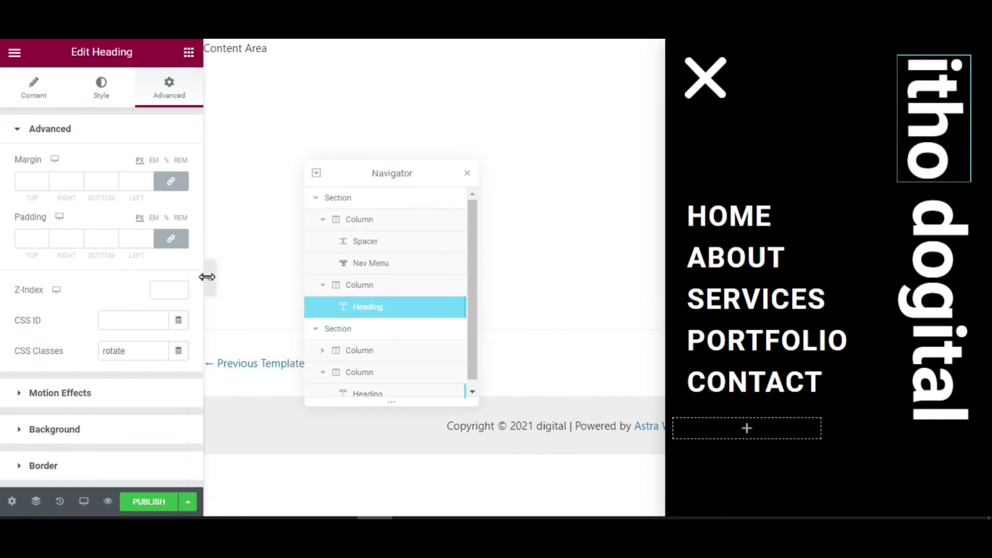
pyautogui.click(207, 277)
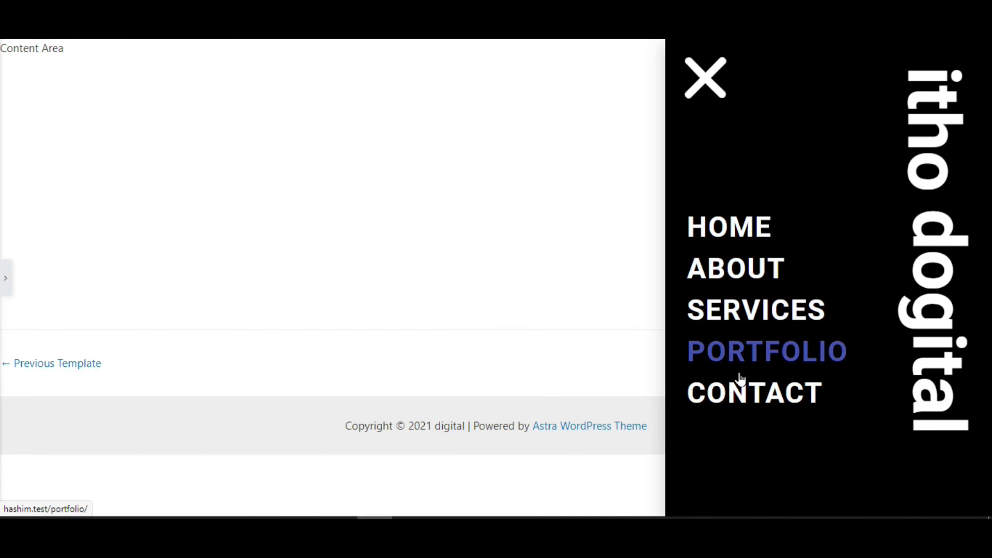
pyautogui.click(4, 279)
# Open the popup's display conditions and finish its publish settings
pyautogui.click(188, 502)
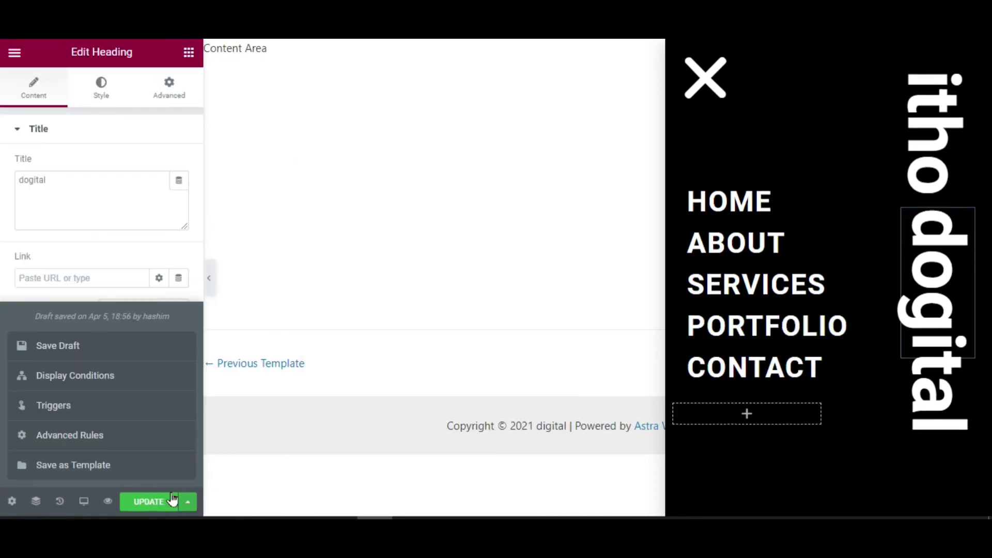
pyautogui.click(122, 377)
pyautogui.click(712, 500)
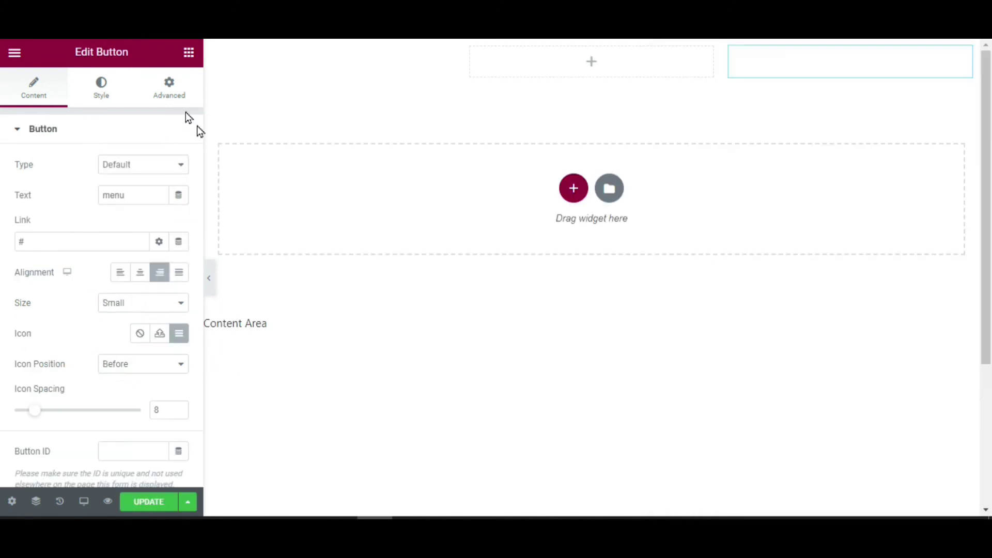
# Set the header menu button's link to the Popup dynamic tag
pyautogui.rightClick(780, 67)
pyautogui.press('Escape')
pyautogui.click(179, 243)
pyautogui.scroll(-3, 102, 363)
pyautogui.click(74, 351)
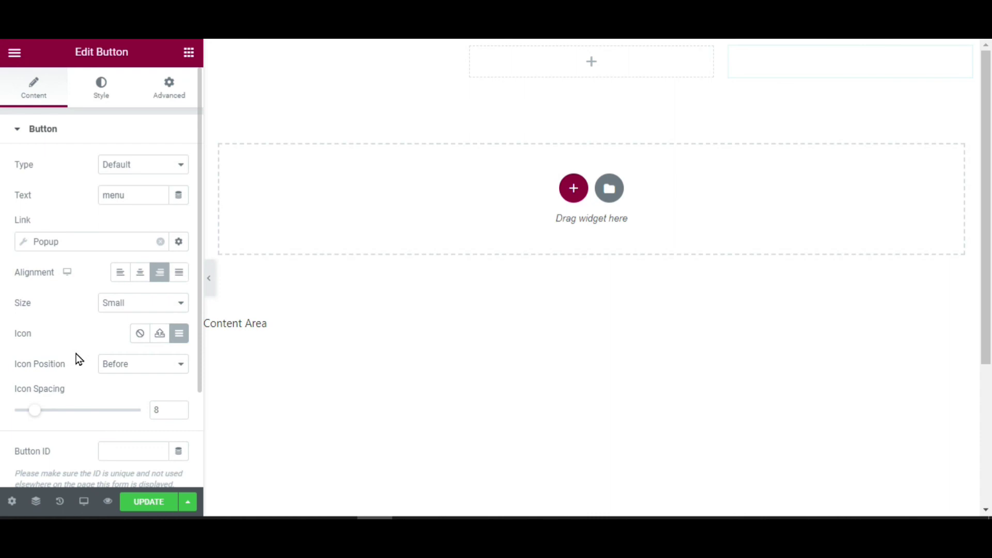
# Search for off to pick the popup that the menu button's link opens, and update the header
pyautogui.click(109, 246)
pyautogui.click(99, 356)
pyautogui.write('off')
pyautogui.click(100, 401)
pyautogui.click(148, 502)
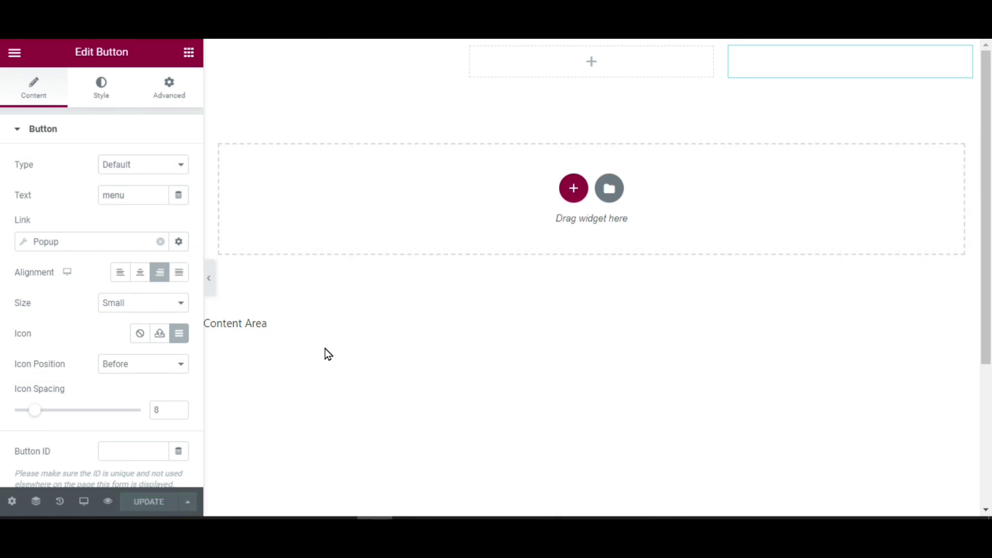
# Search the Finder for das and open the Dashboard in a new tab
pyautogui.hotkey('ctrl', 'e')
pyautogui.write('das')
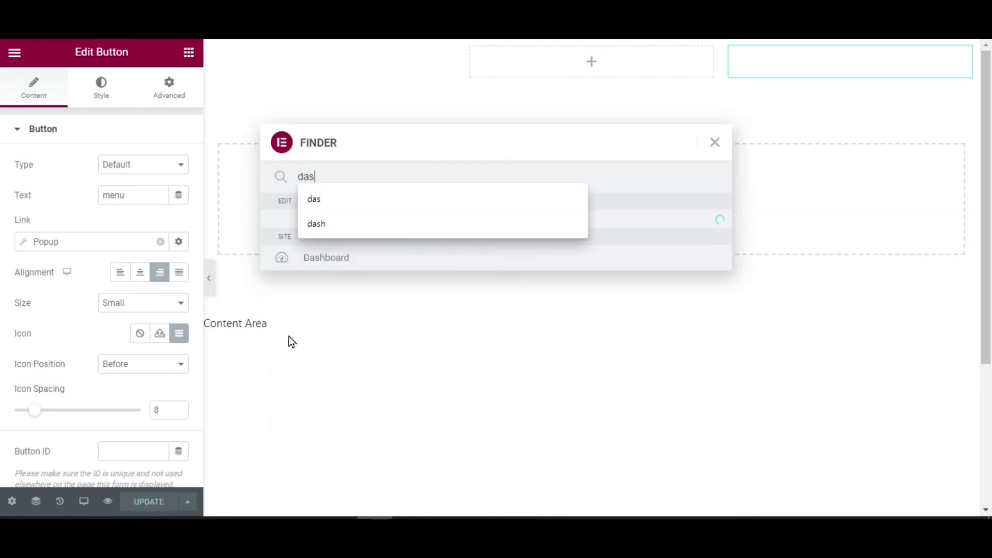
pyautogui.rightClick(288, 233)
pyautogui.click(315, 253)
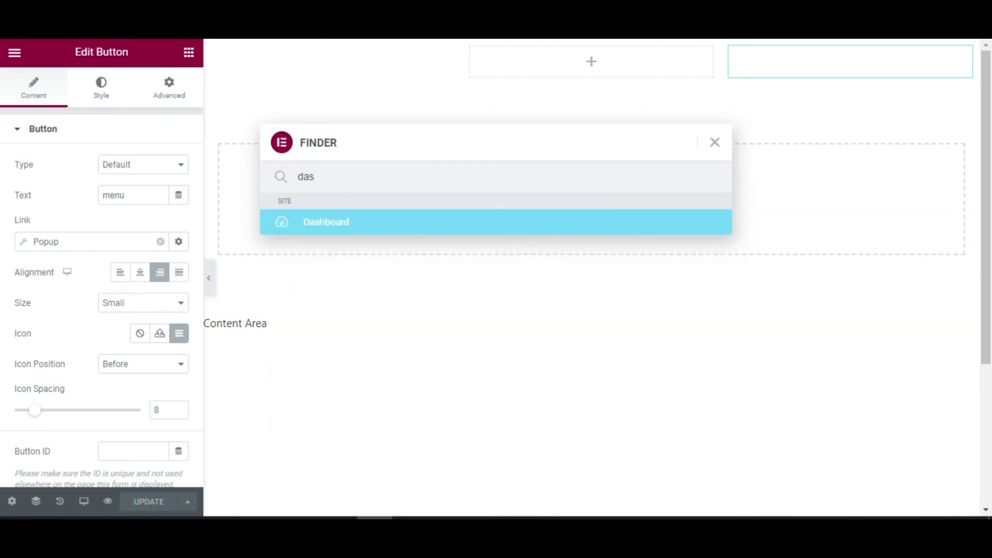
# Go to the list of all pages and open the home page for editing with Elementor
pyautogui.moveTo(51, 227)
pyautogui.click(164, 223)
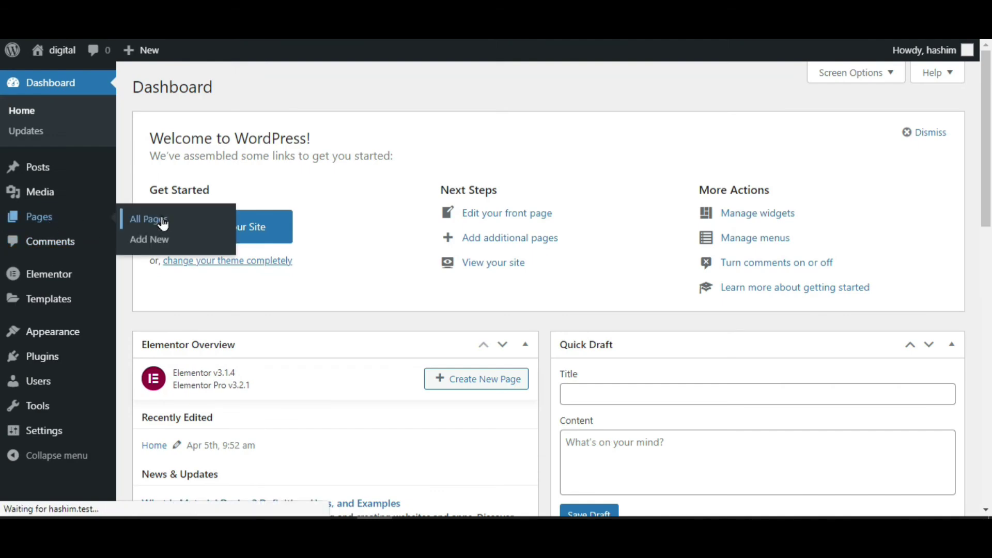
pyautogui.click(314, 304)
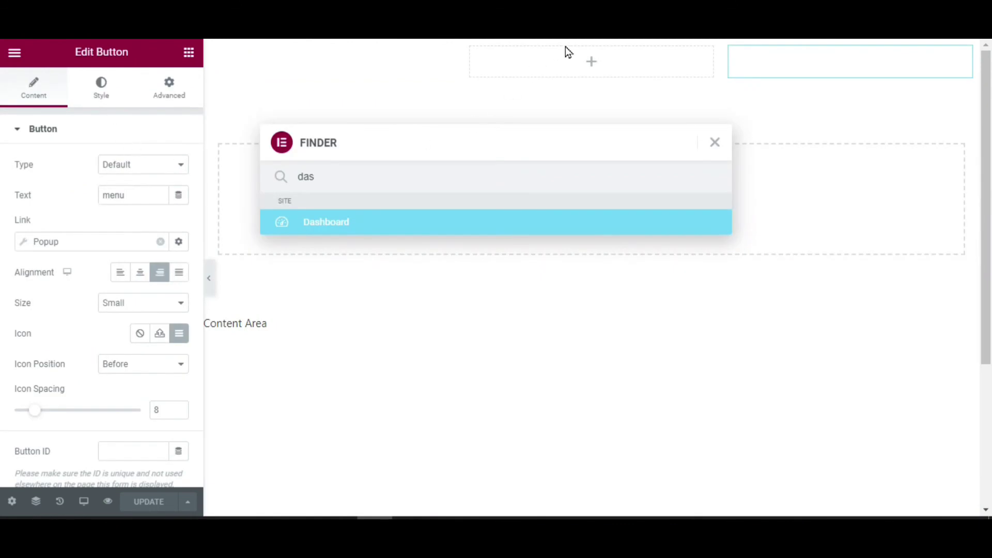
# Close the Finder in the header editor and check the header section's z-index
pyautogui.press('Escape')
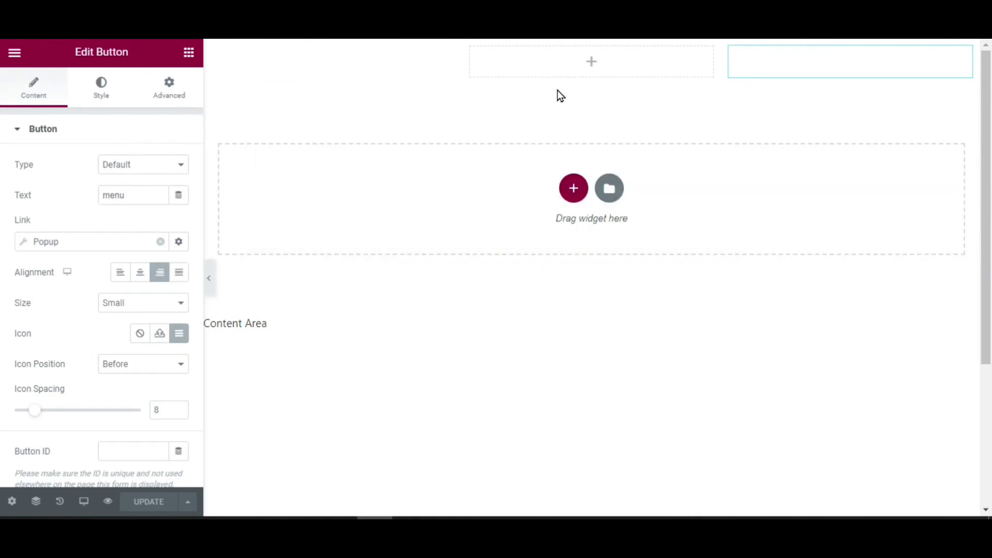
pyautogui.click(592, 48)
pyautogui.click(169, 88)
pyautogui.click(153, 287)
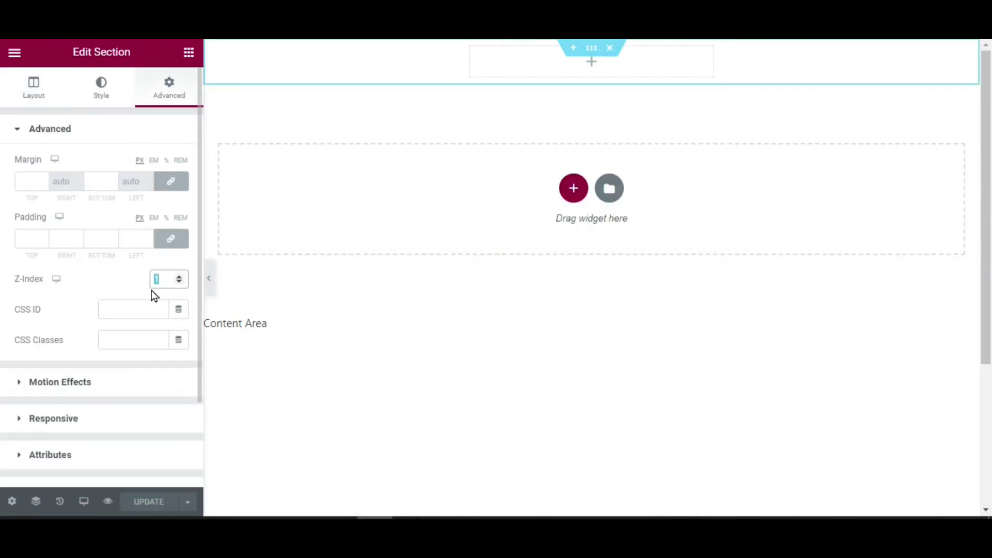
pyautogui.click(324, 310)
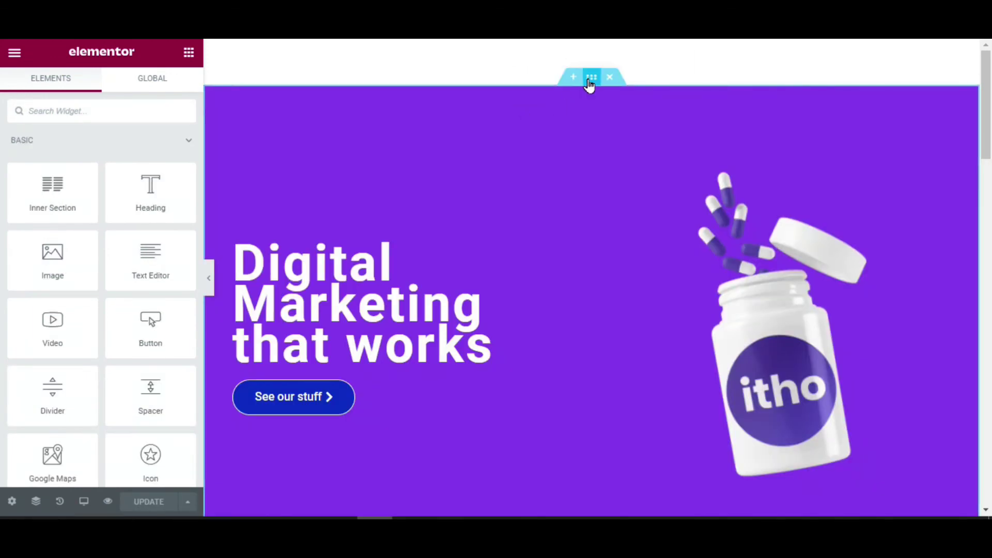
# Set the top and bottom margins of the home page's purple hero section to -67 px
pyautogui.click(592, 77)
pyautogui.click(169, 88)
pyautogui.click(32, 186)
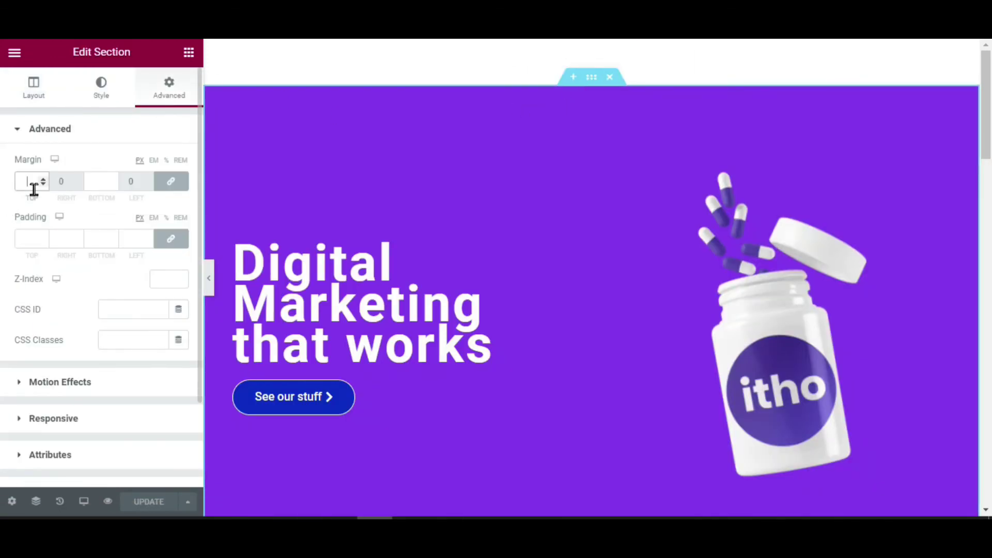
pyautogui.write('76')
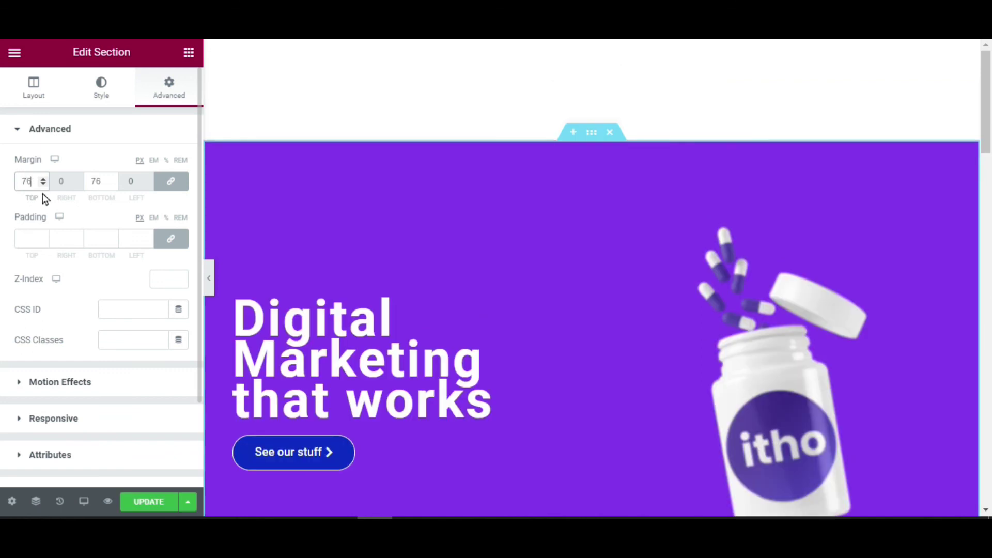
pyautogui.write('67')
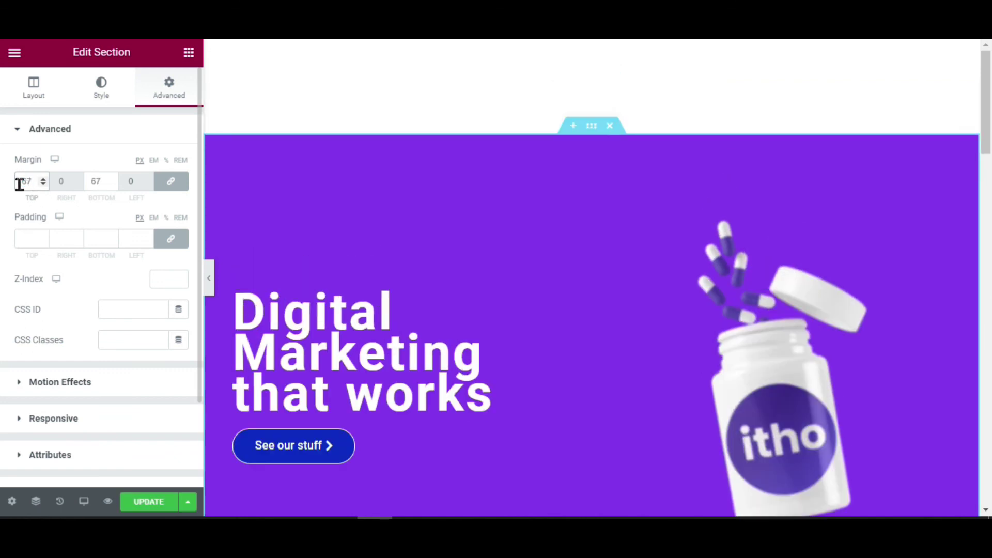
pyautogui.write('-')
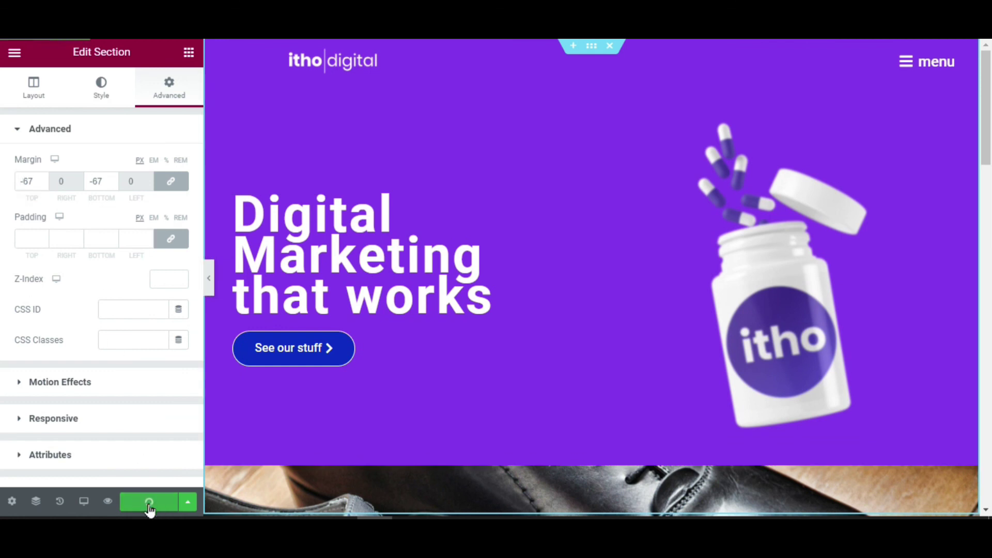
# Preview the home page, open the slide-in menu and examine it while moving down the page
pyautogui.click(108, 502)
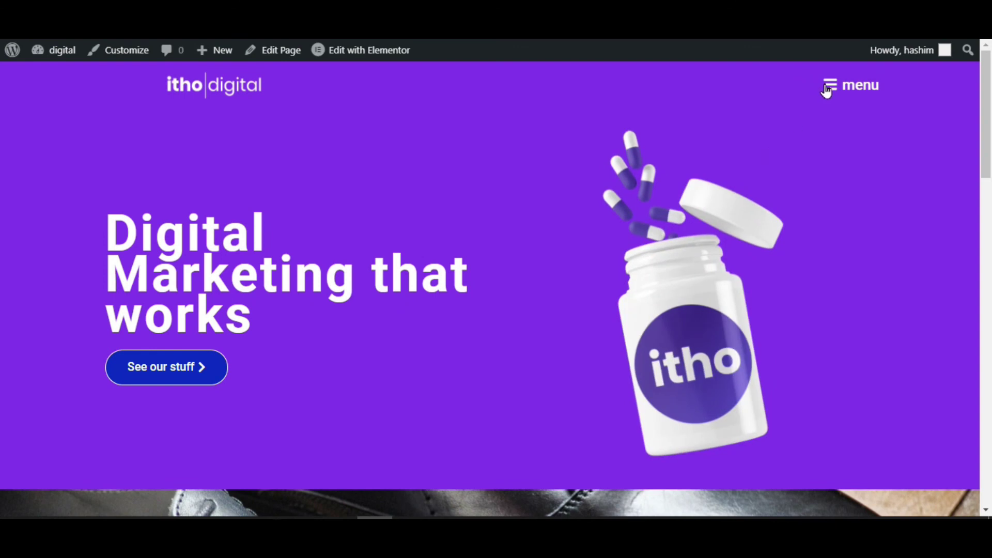
pyautogui.click(825, 85)
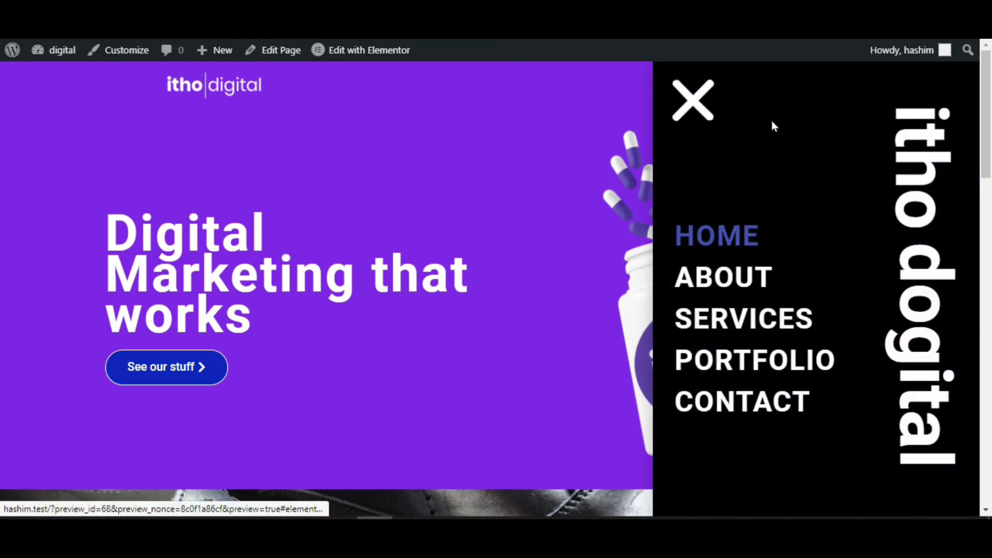
pyautogui.scroll(-8, 612, 189)
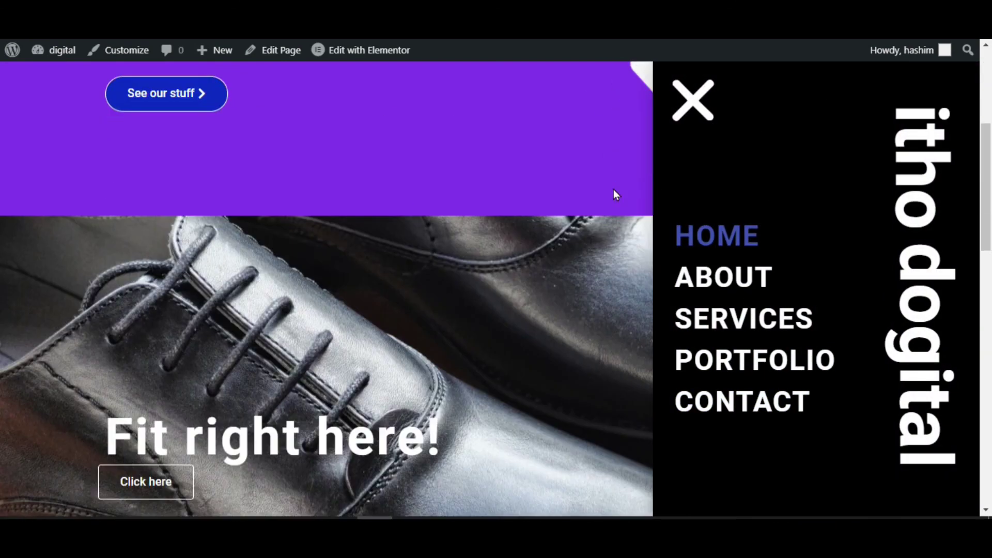